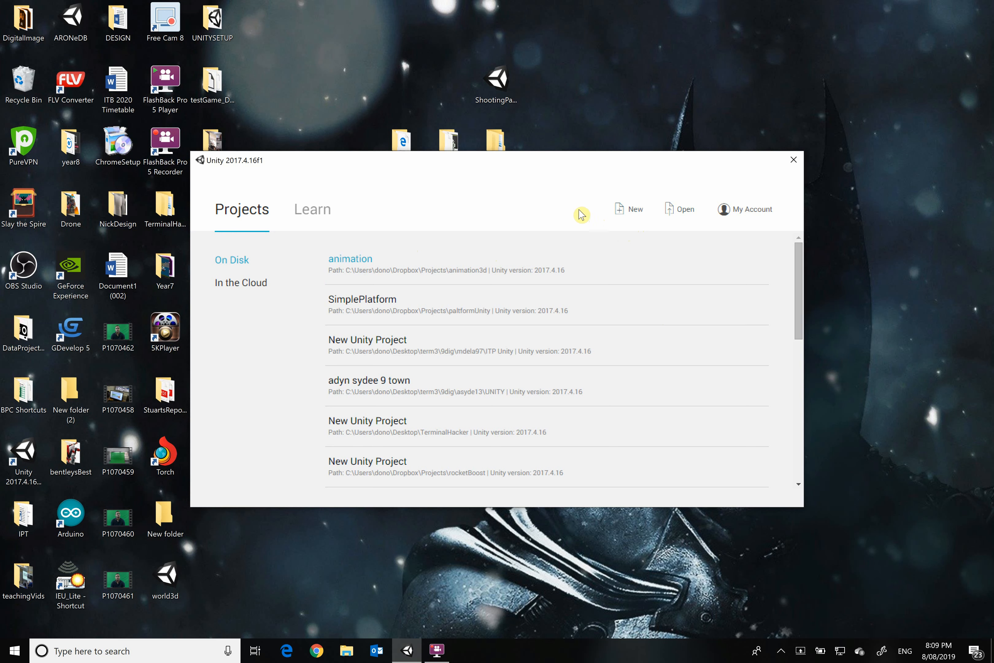
Start a new project with the 3D template and name it FPShooter
{"action": "left_click", "coordinate": [636, 216]}
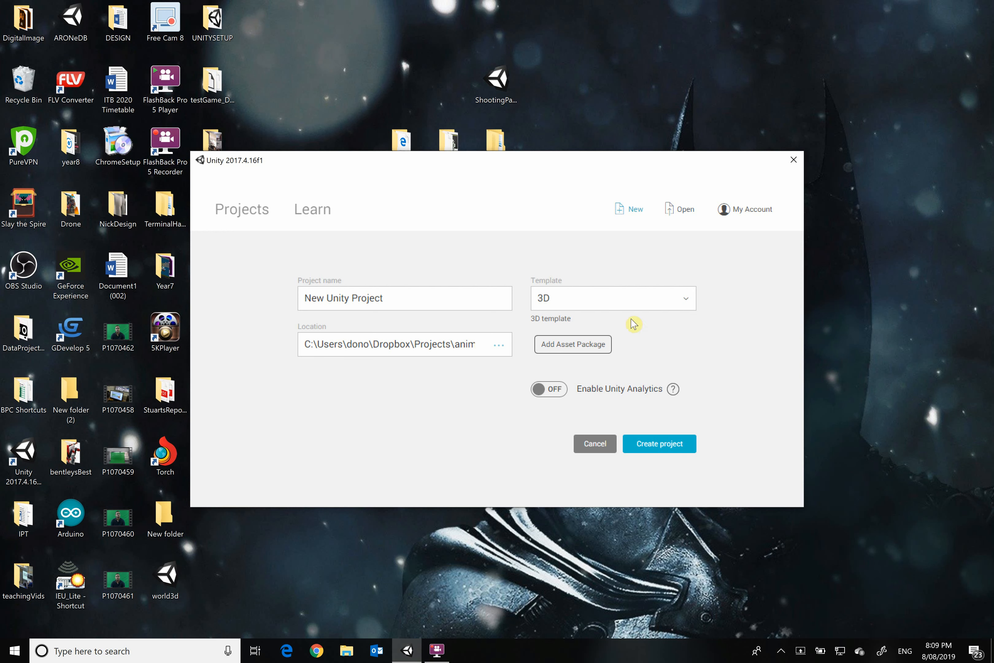
{"action": "left_click", "coordinate": [615, 307]}
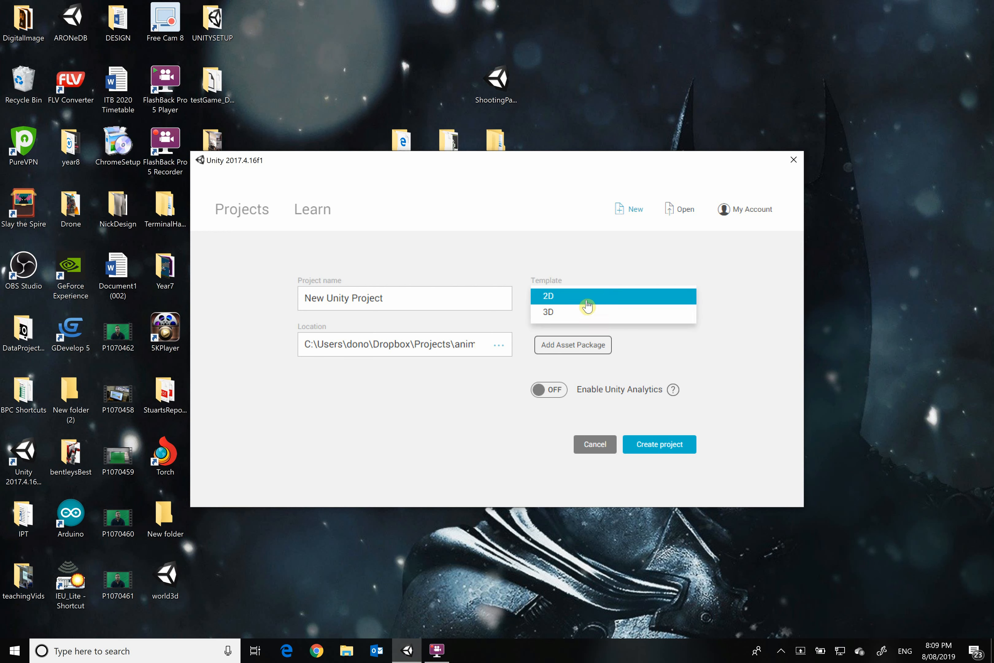
{"action": "left_click", "coordinate": [566, 312]}
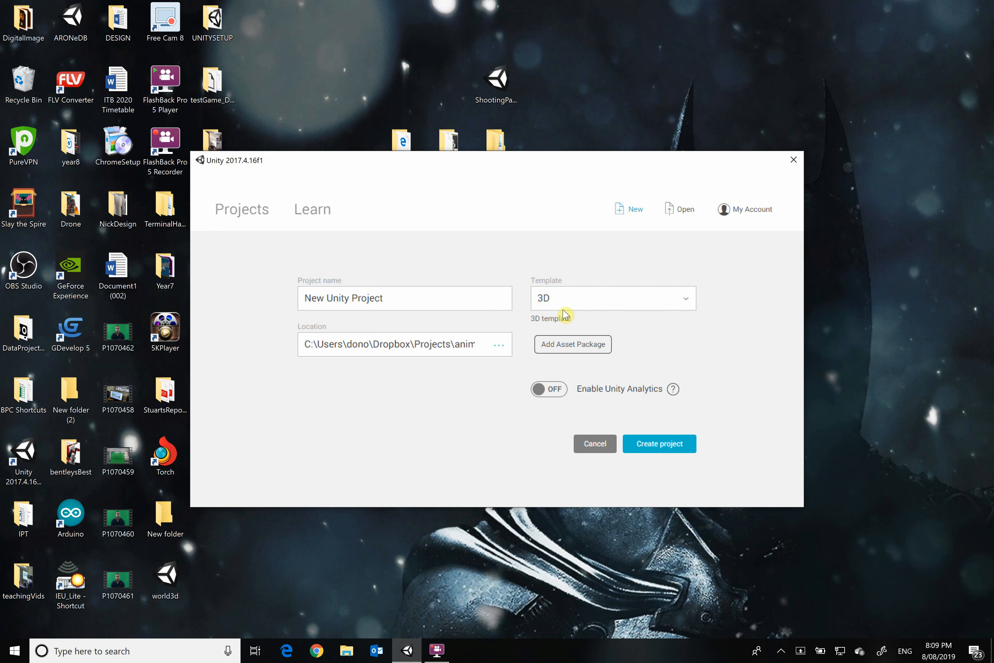
{"action": "triple_click", "coordinate": [392, 295]}
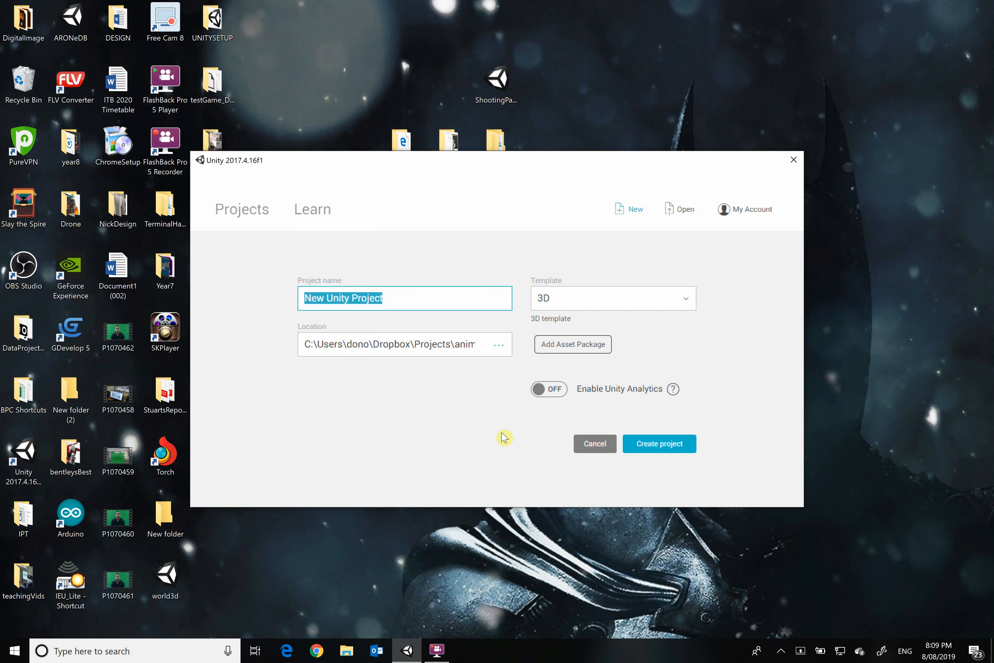
{"action": "type", "text": "FPSShooter"}
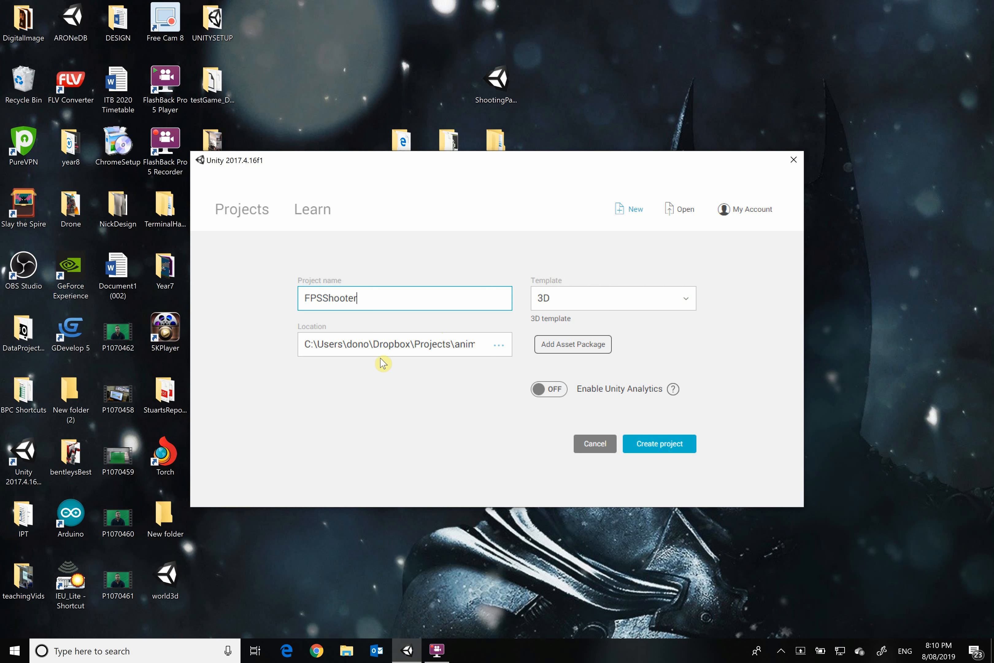
{"action": "left_click", "coordinate": [329, 299]}
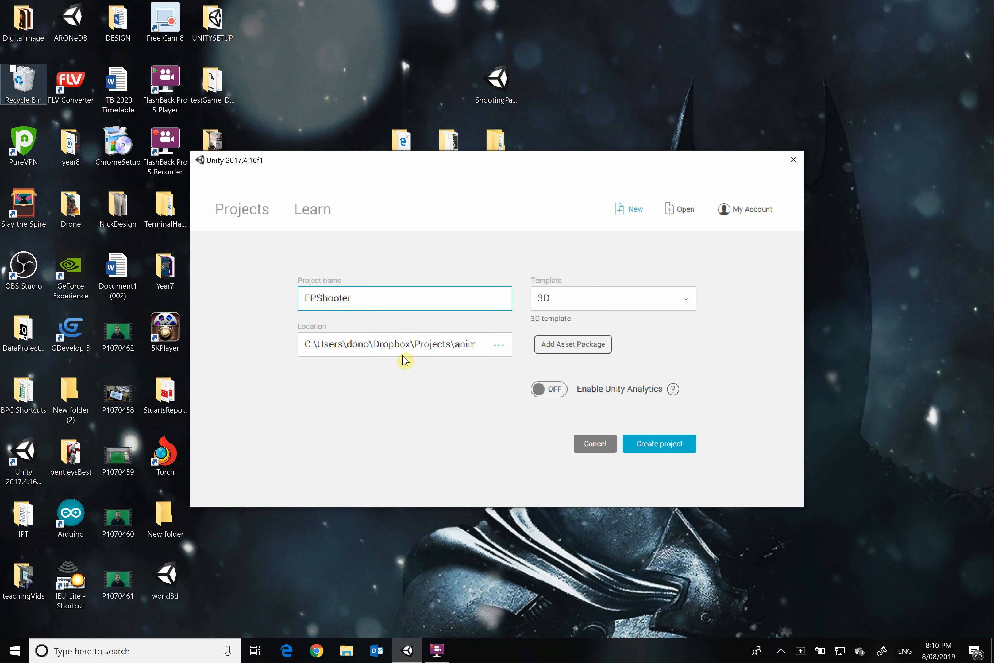
Set the project location to a new folder named FPShooter inside the Dropbox Projects folder and create the project
{"action": "left_click", "coordinate": [498, 344]}
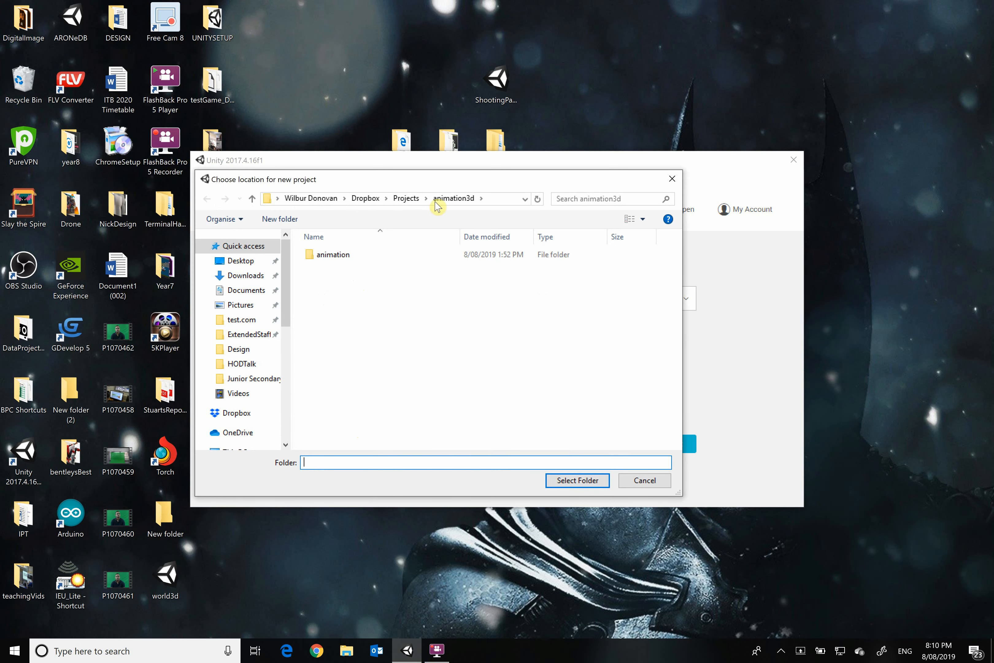
{"action": "left_click", "coordinate": [410, 199]}
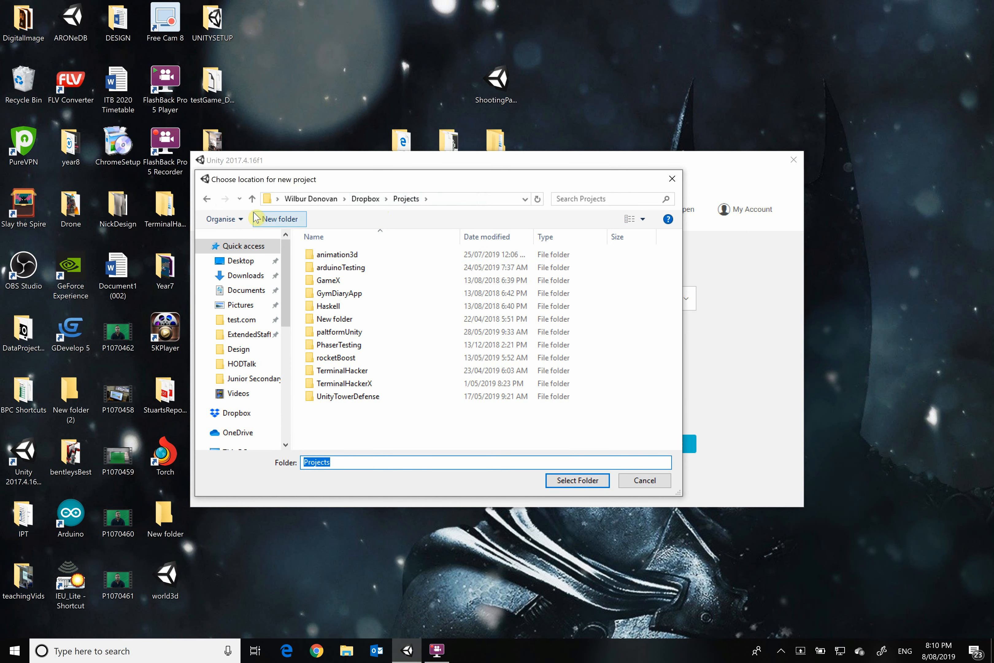
{"action": "left_click", "coordinate": [295, 223]}
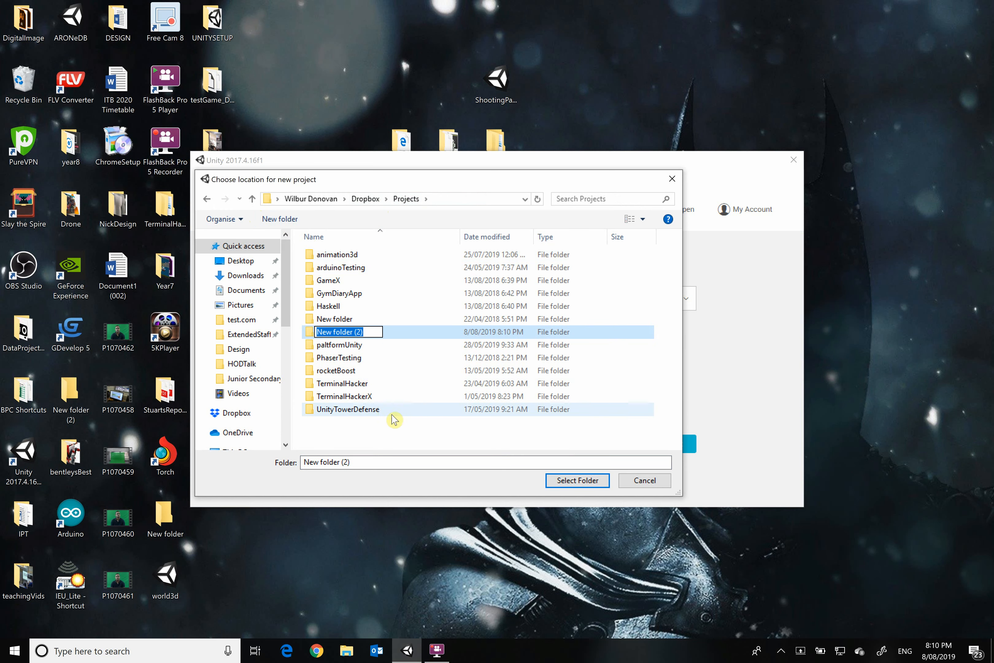
{"action": "type", "text": "FPS"}
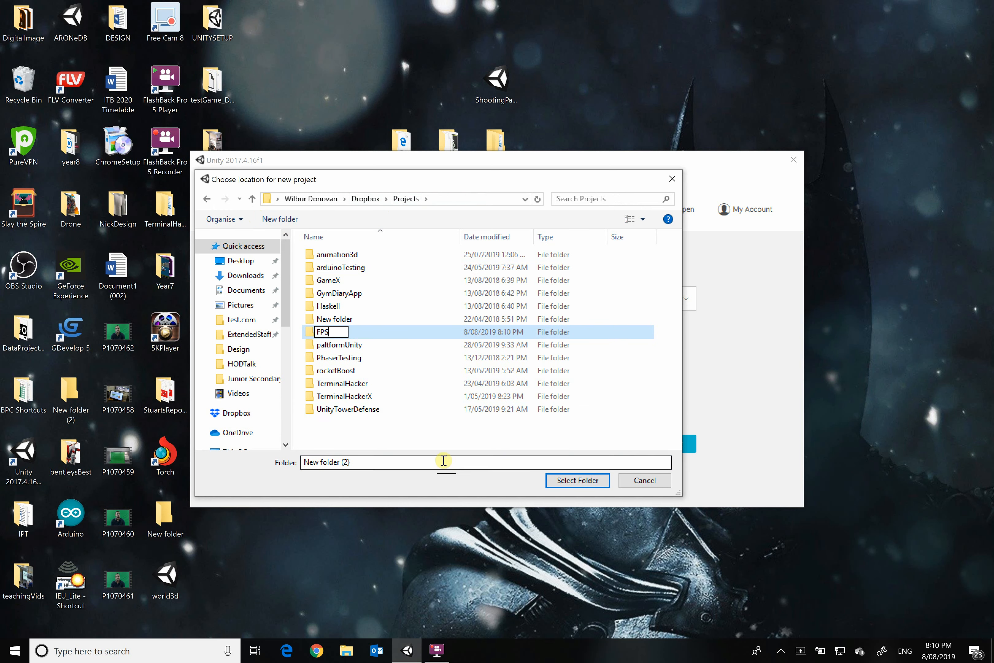
{"action": "type", "text": "hooter"}
{"action": "left_click", "coordinate": [574, 481]}
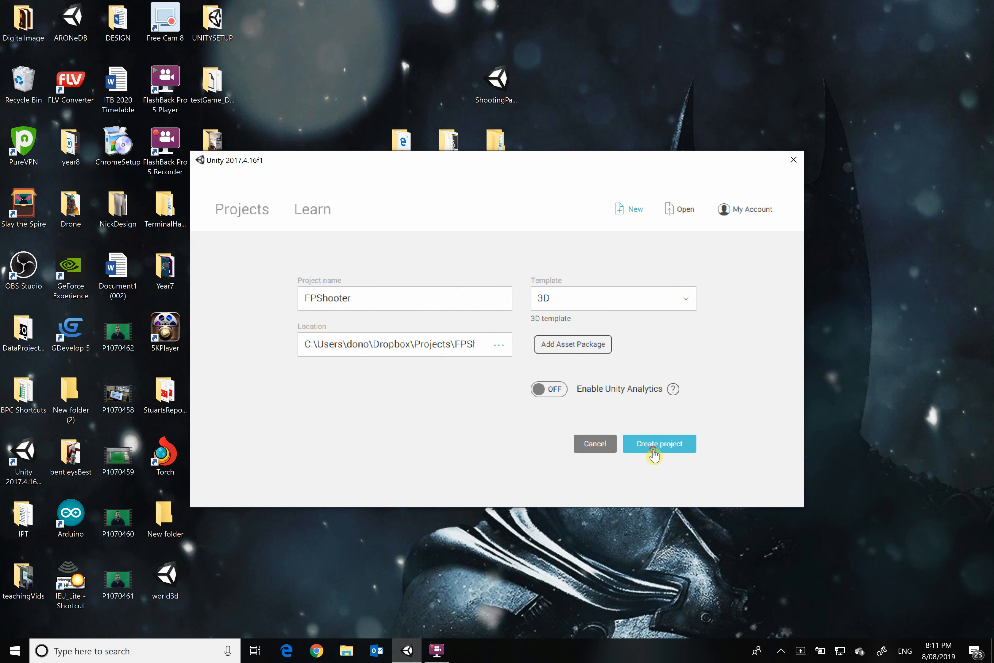
{"action": "left_click", "coordinate": [676, 445]}
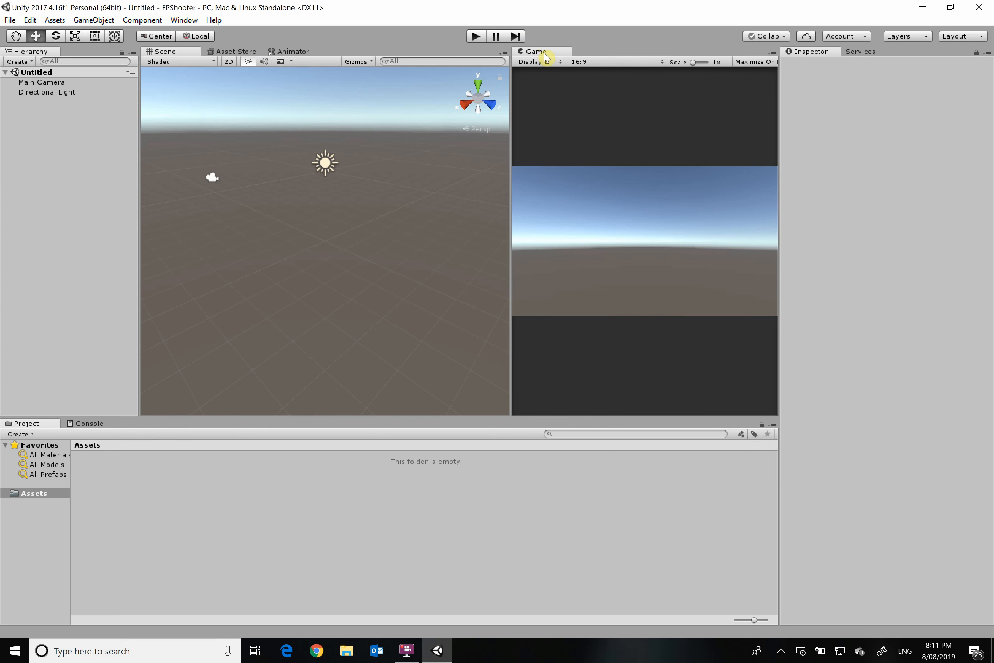
Dock the Game view alongside the Scene view and bring the Scene view to the front
{"action": "left_click_drag", "start_coordinate": [544, 52], "coordinate": [223, 54]}
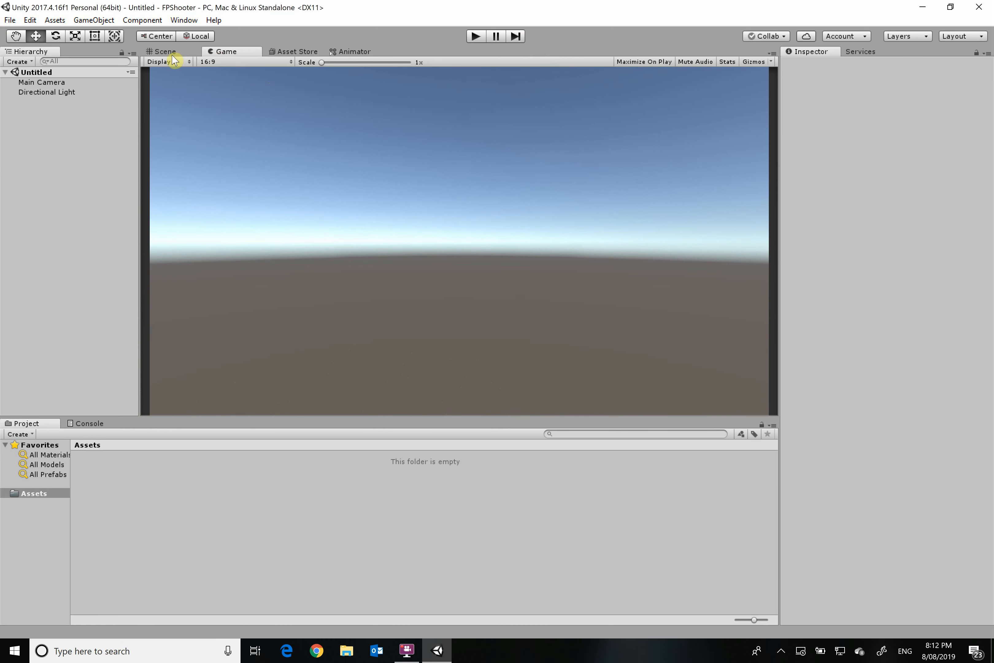
{"action": "left_click", "coordinate": [176, 53]}
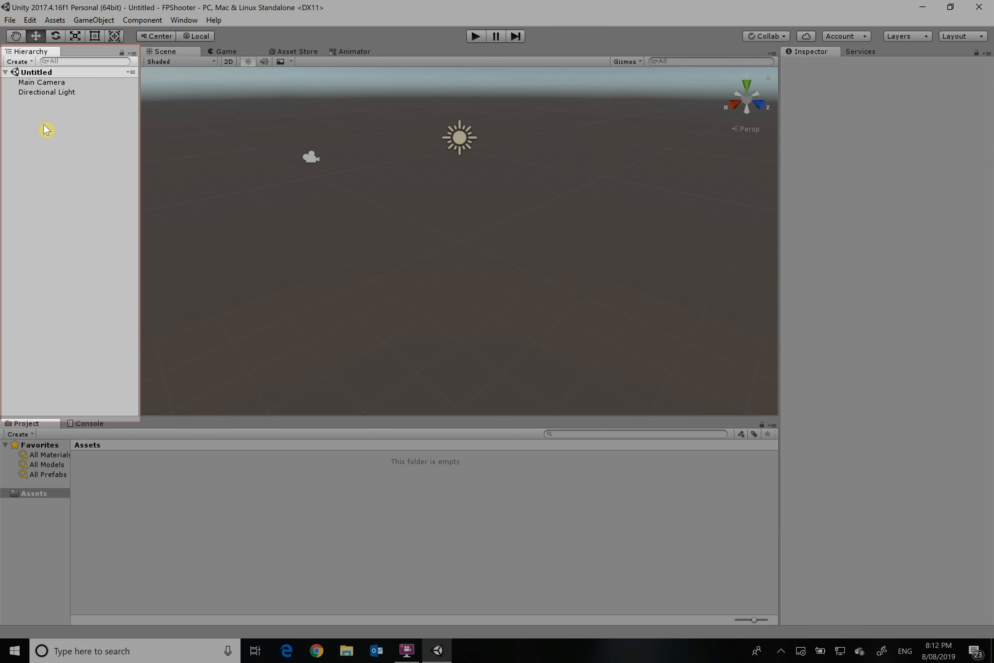
Examine the Main Camera and Directional Light objects listed in the scene hierarchy
{"action": "left_click", "coordinate": [49, 82]}
{"action": "left_click", "coordinate": [51, 92]}
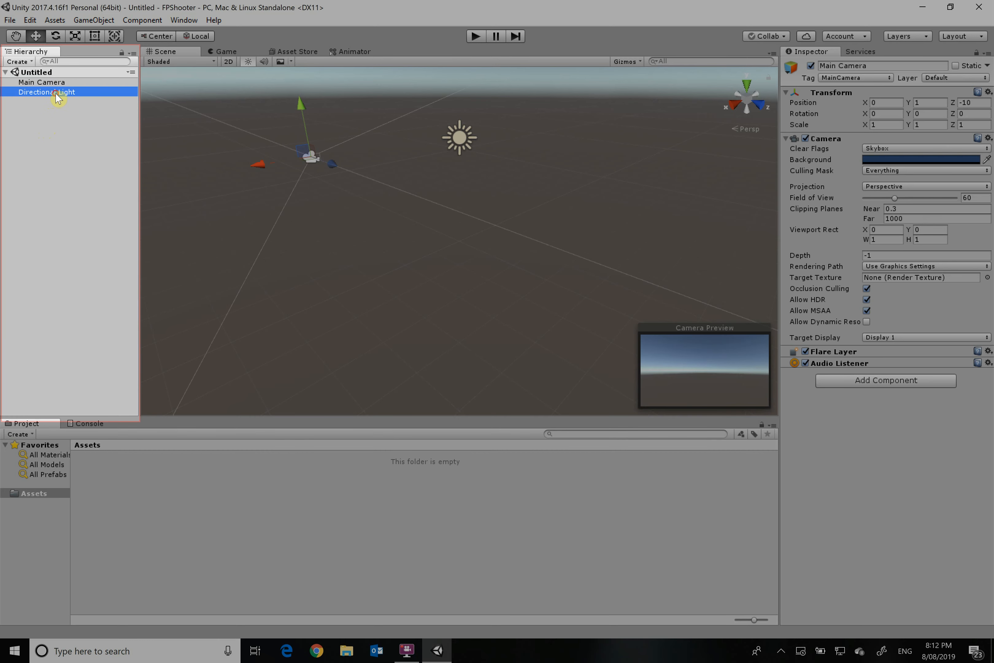
{"action": "left_click", "coordinate": [51, 163]}
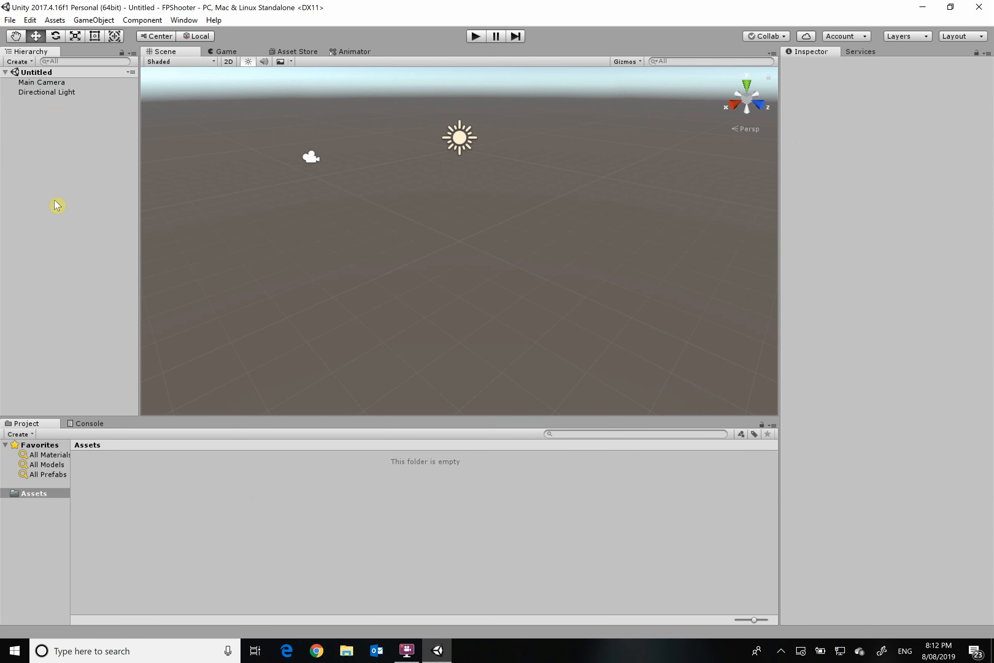
{"action": "left_click", "coordinate": [37, 82]}
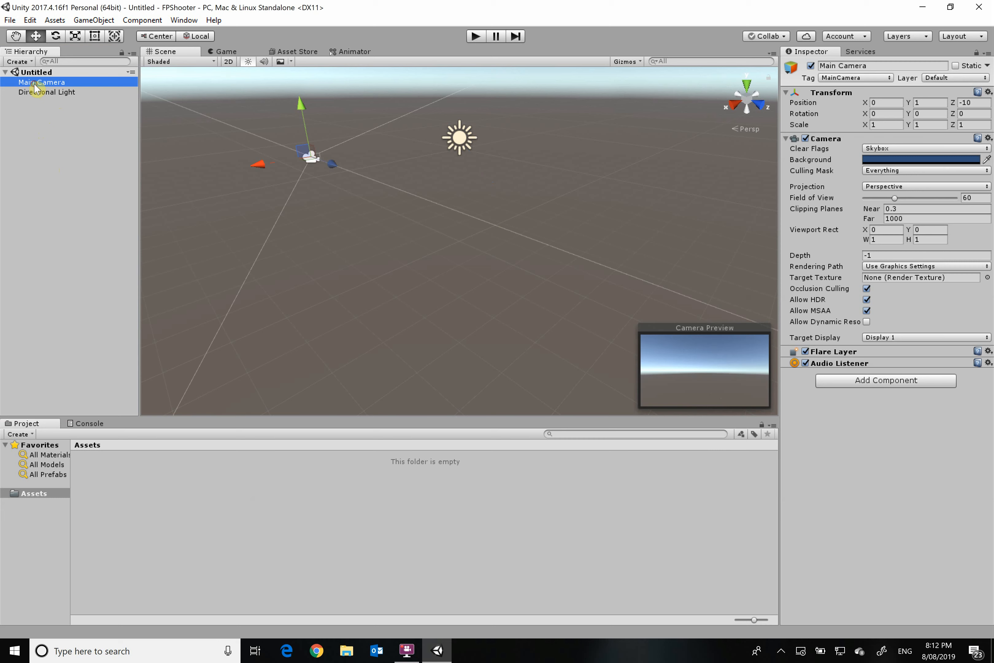
{"action": "left_click", "coordinate": [48, 93]}
{"action": "left_click", "coordinate": [64, 171]}
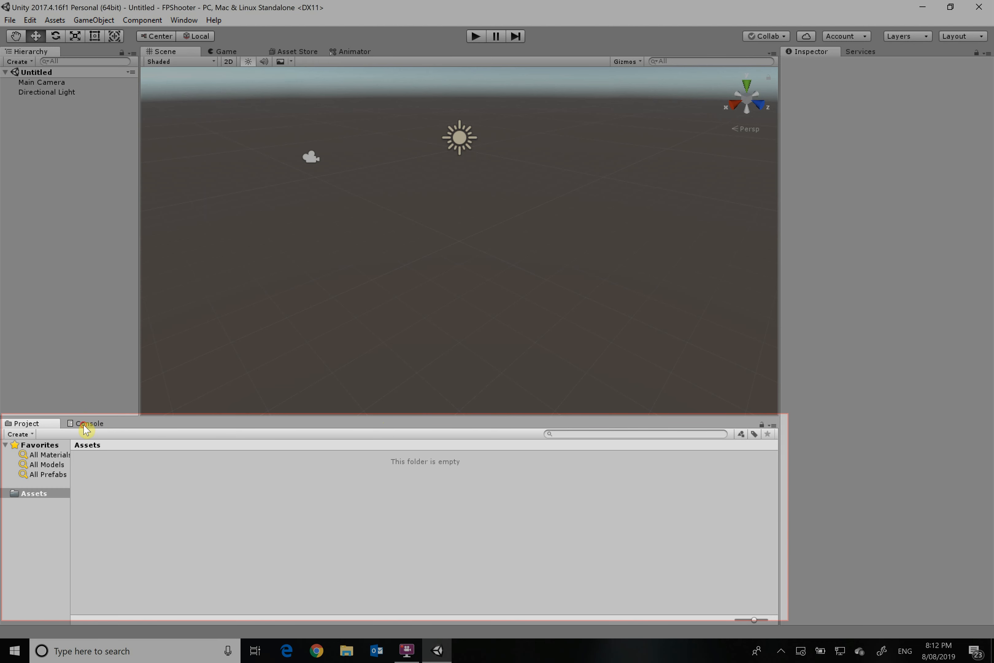
Look at the Console and return to the project's Assets folder
{"action": "left_click", "coordinate": [85, 424]}
{"action": "left_click", "coordinate": [42, 423]}
{"action": "left_click", "coordinate": [80, 423]}
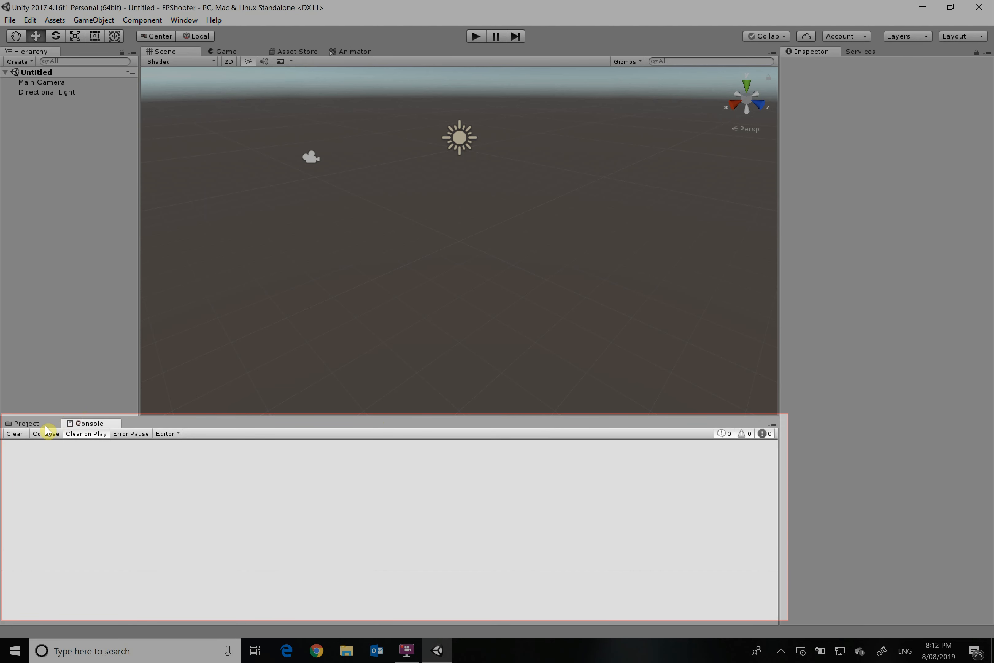
{"action": "left_click", "coordinate": [45, 424]}
{"action": "left_click", "coordinate": [85, 426]}
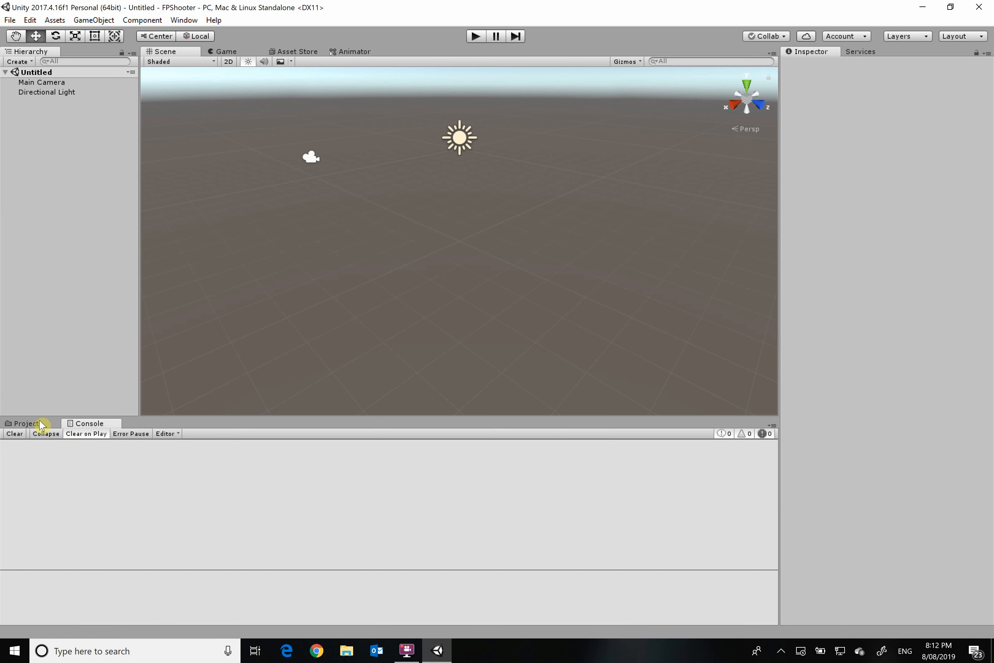
{"action": "left_click", "coordinate": [42, 424]}
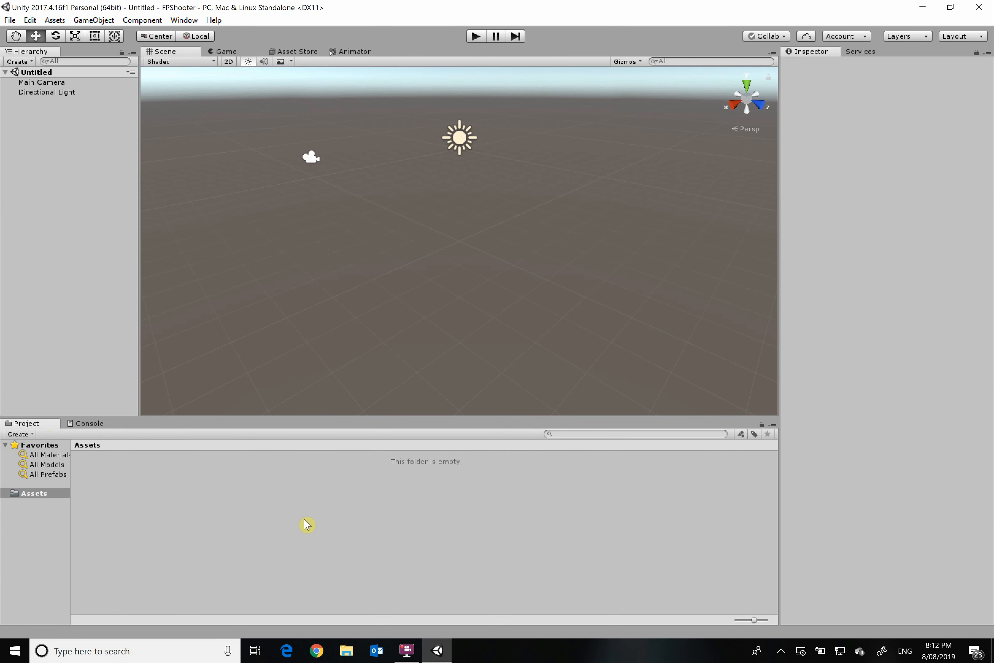
Review the asset types that can be created in the Assets folder and revisit the scene's camera and light
{"action": "right_click", "coordinate": [164, 468]}
{"action": "mouse_move", "coordinate": [299, 223]}
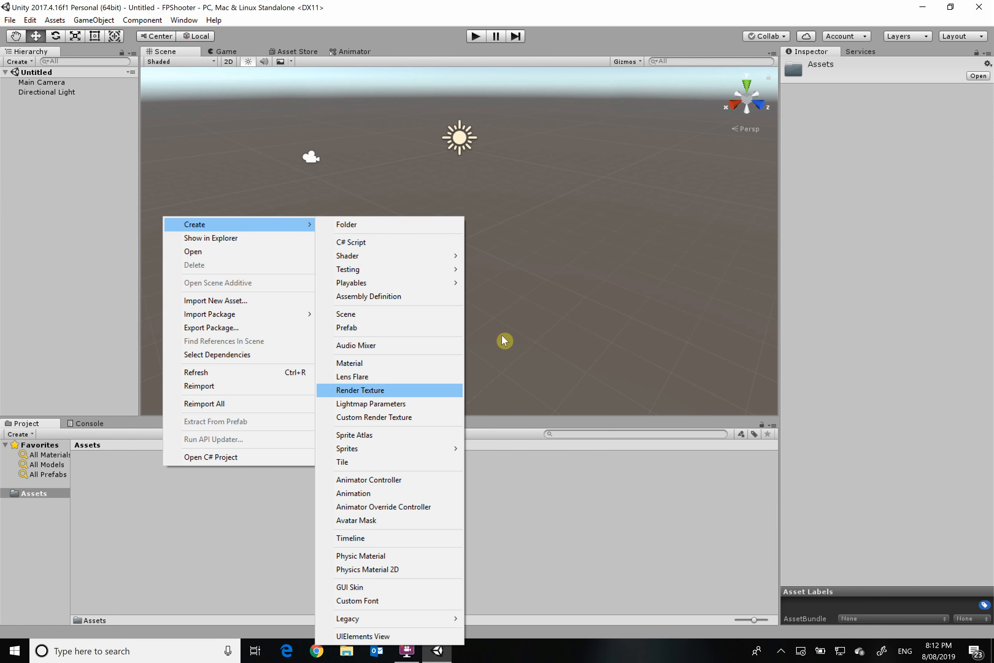
{"action": "left_click", "coordinate": [158, 580]}
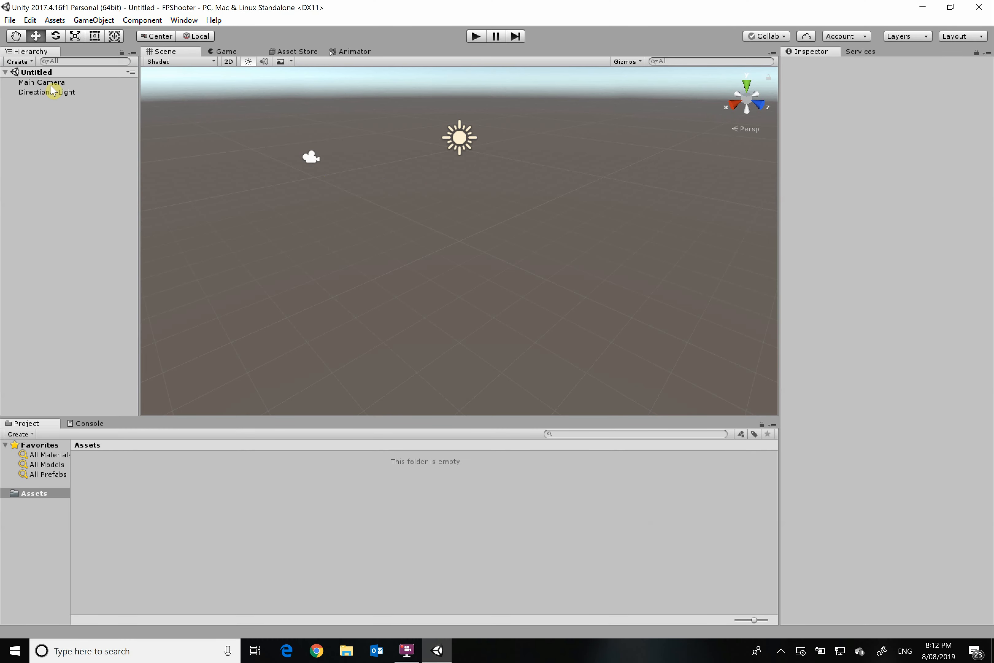
{"action": "left_click", "coordinate": [51, 83]}
{"action": "left_click", "coordinate": [68, 95]}
{"action": "left_click", "coordinate": [50, 179]}
Close the Animator view docked next to the Asset Store
{"action": "left_click", "coordinate": [347, 51]}
{"action": "right_click", "coordinate": [347, 51]}
{"action": "left_click", "coordinate": [377, 70]}
Look through the Game, Scene and Asset Store views, finishing on the Scene view
{"action": "left_click", "coordinate": [224, 52]}
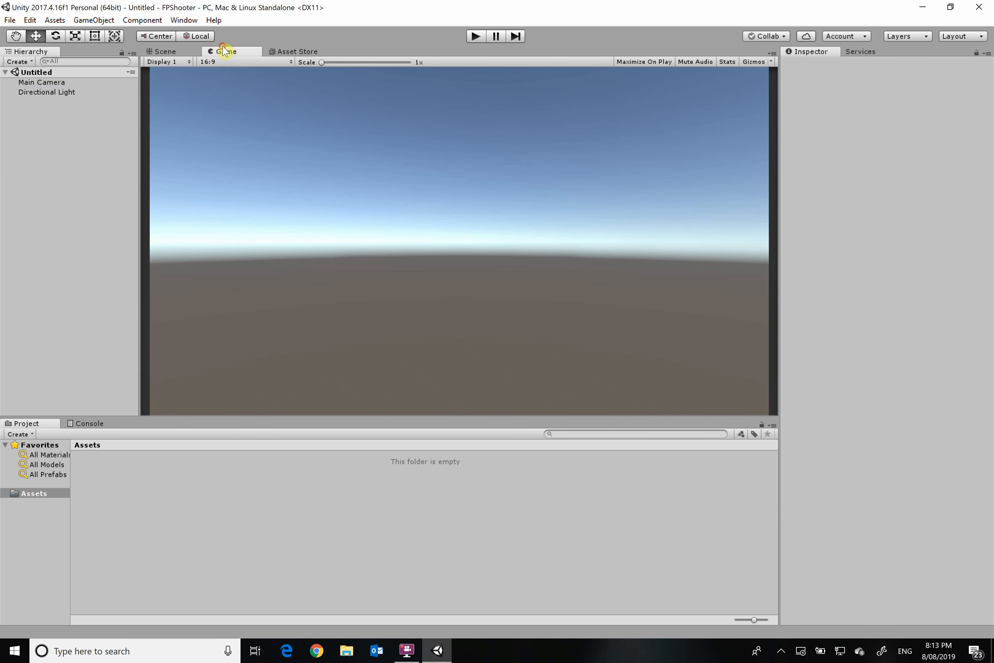
{"action": "left_click", "coordinate": [176, 52]}
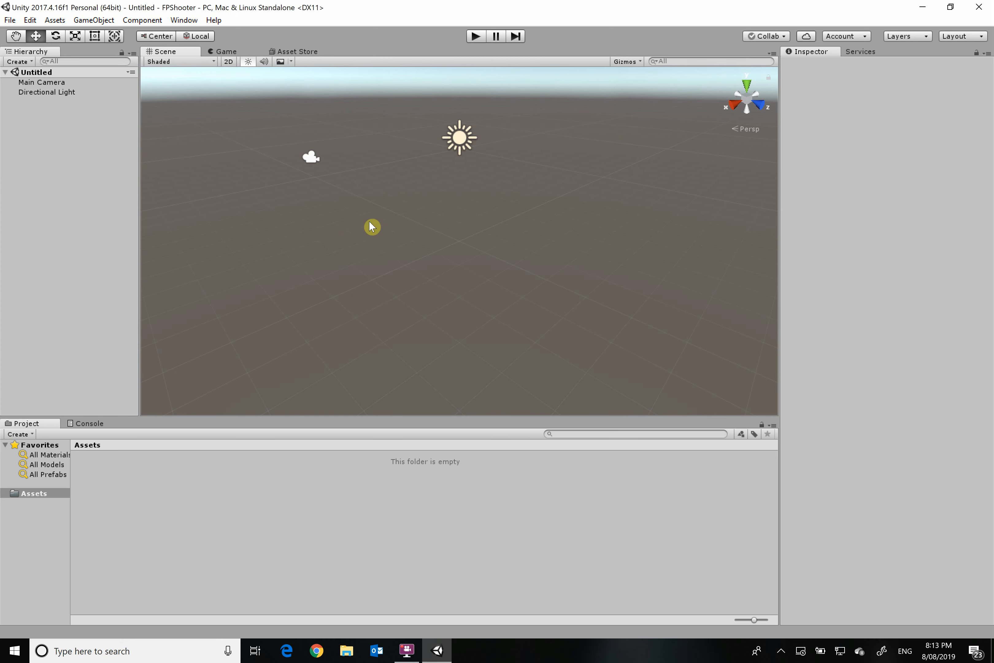
{"action": "left_click", "coordinate": [225, 51]}
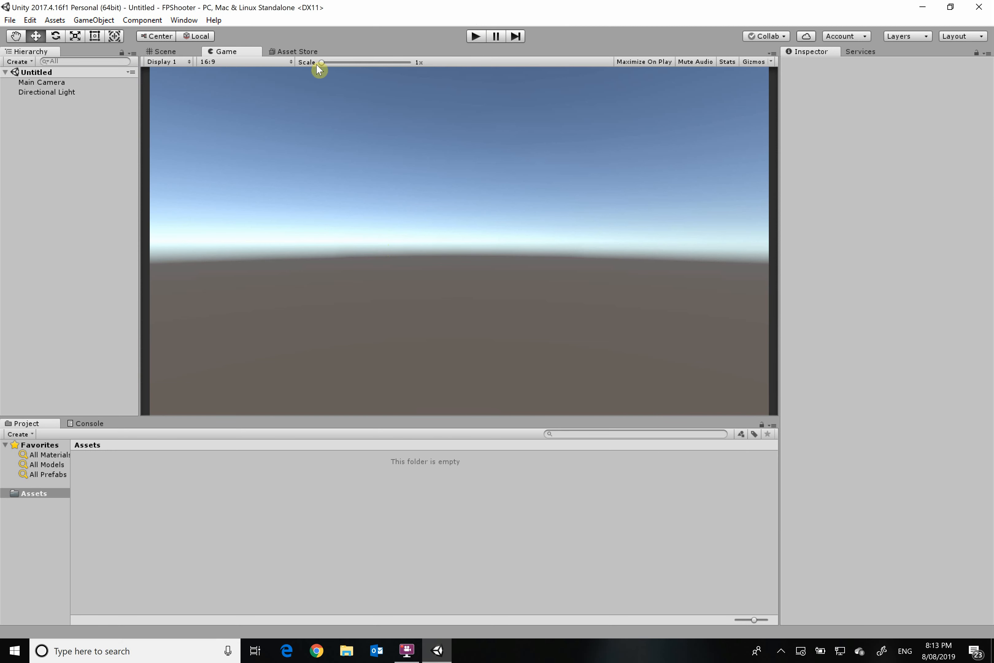
{"action": "left_click", "coordinate": [306, 50]}
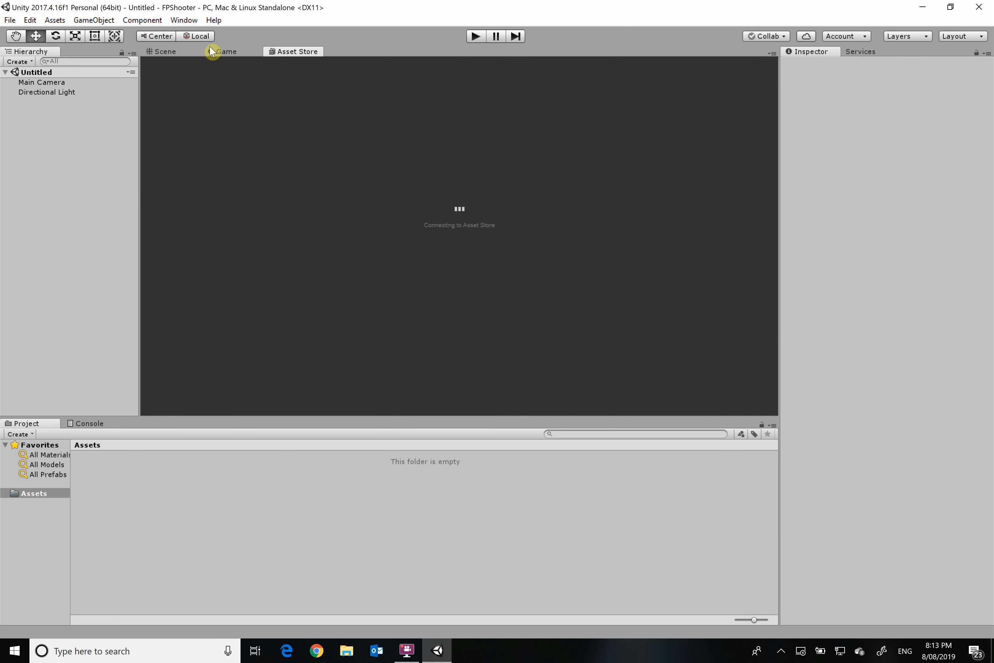
{"action": "left_click", "coordinate": [155, 52]}
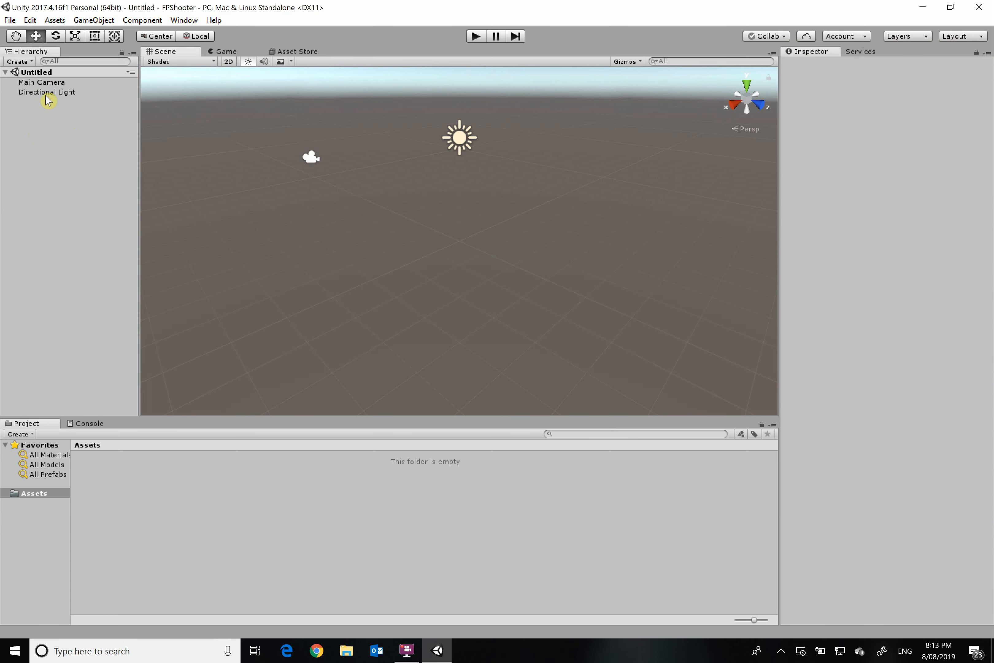
Examine the component settings of the Main Camera and the Directional Light, leaving nothing selected
{"action": "left_click", "coordinate": [50, 83]}
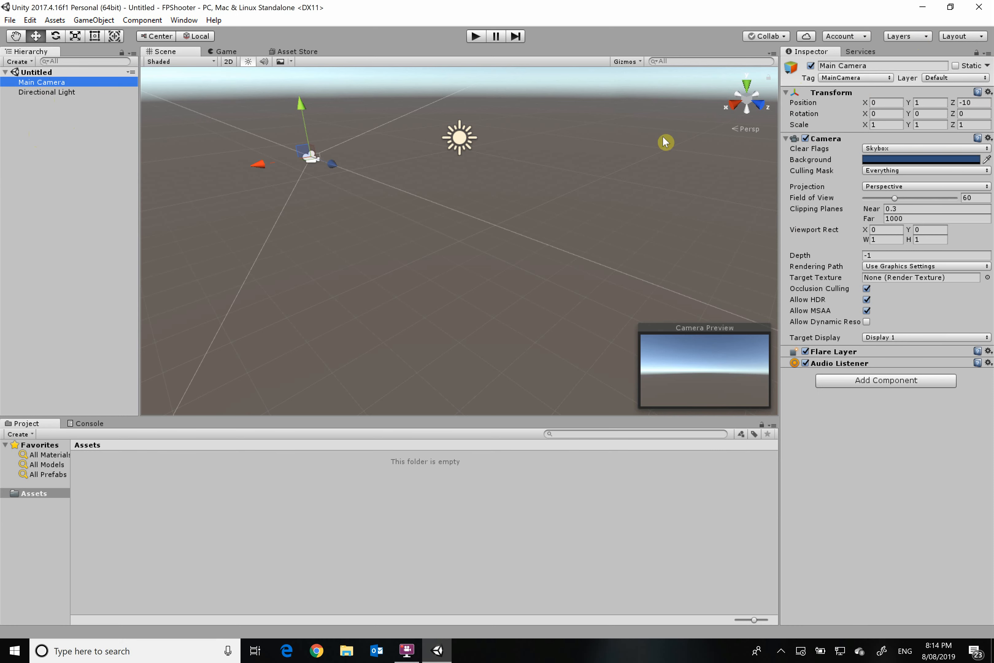
{"action": "left_click", "coordinate": [43, 97]}
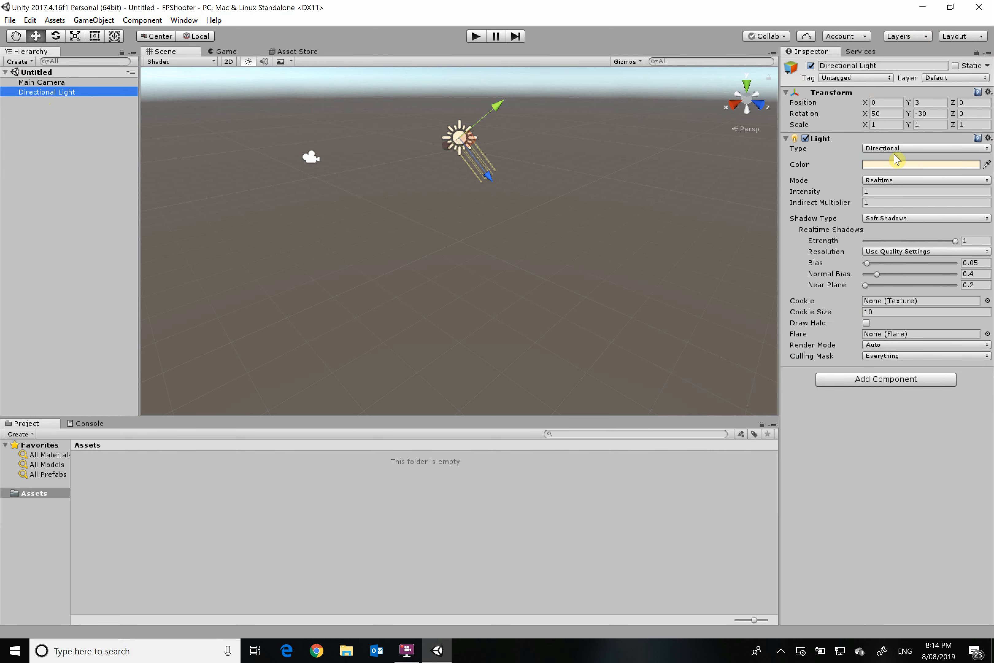
{"action": "left_click", "coordinate": [50, 107]}
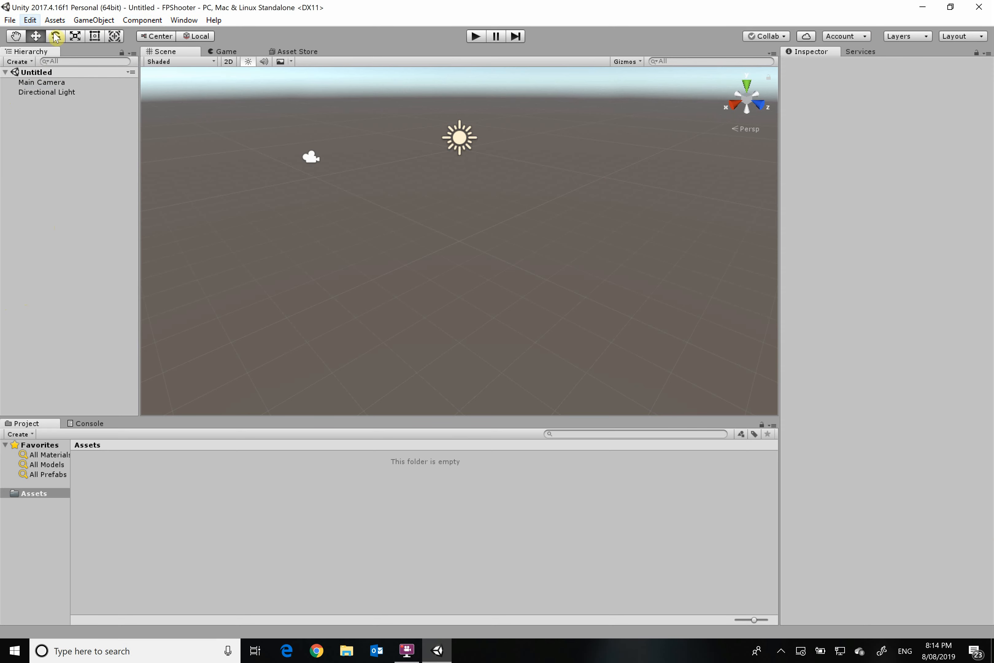
{"action": "left_click", "coordinate": [55, 20]}
{"action": "mouse_move", "coordinate": [76, 24]}
{"action": "mouse_move", "coordinate": [30, 20]}
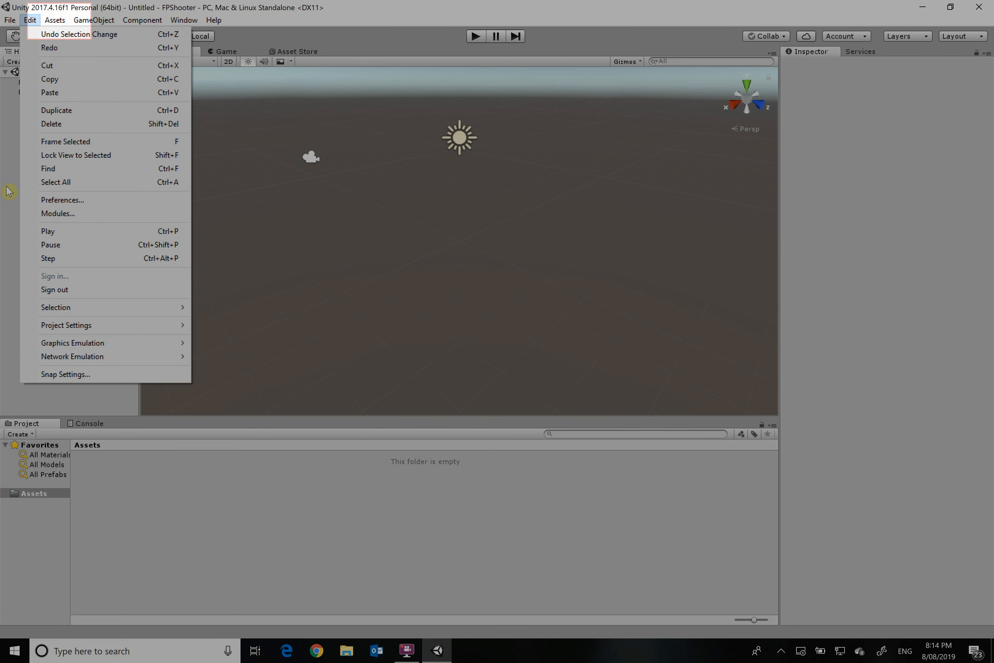
{"action": "left_click", "coordinate": [12, 220]}
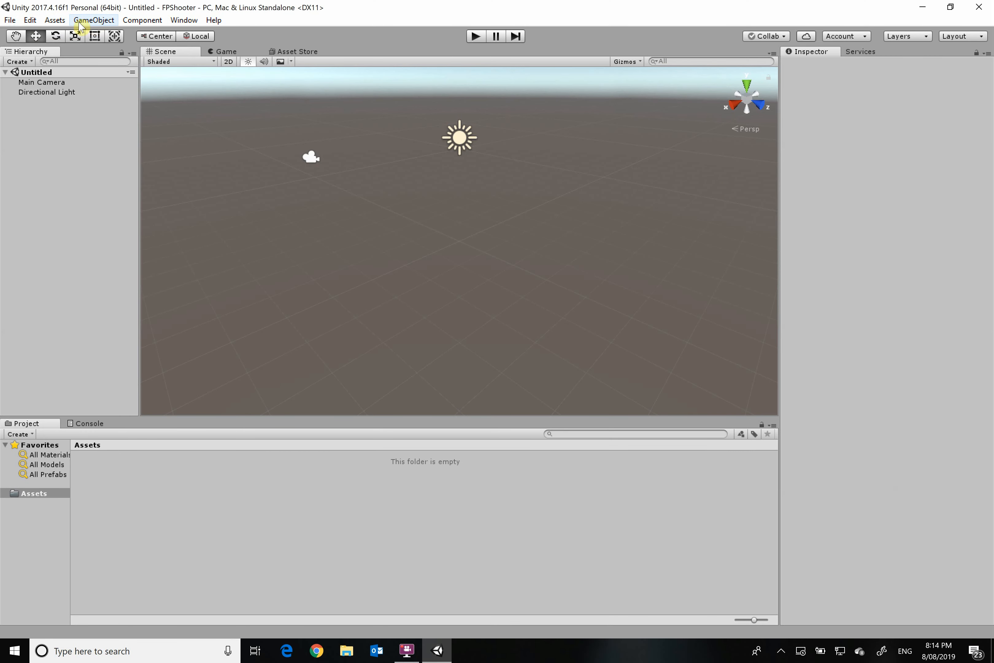
Import the complete Characters standard asset package with all of its items into the project
{"action": "left_click", "coordinate": [53, 23]}
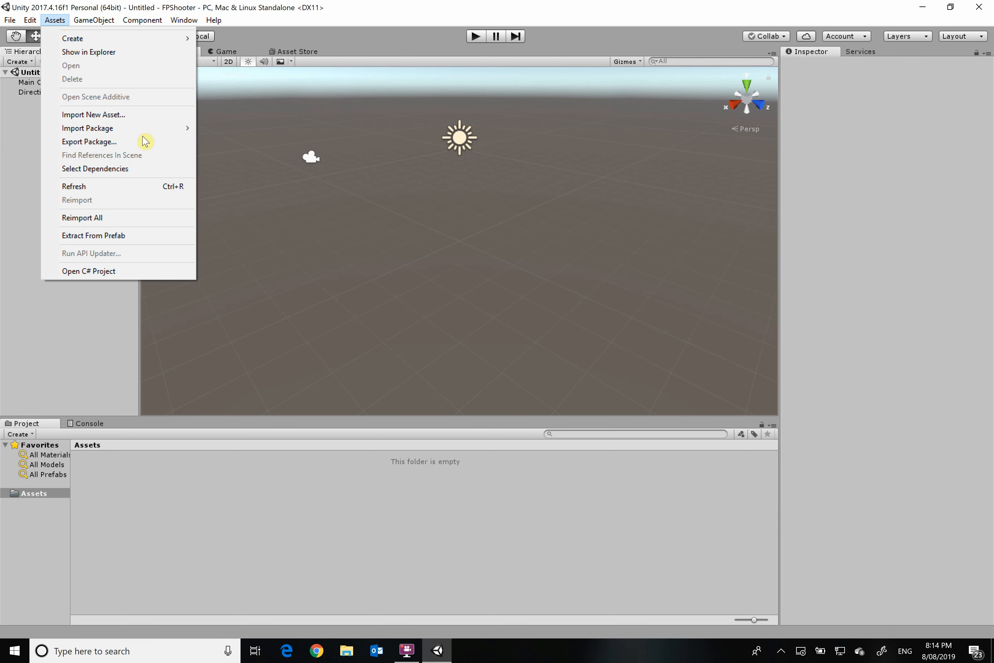
{"action": "mouse_move", "coordinate": [186, 134]}
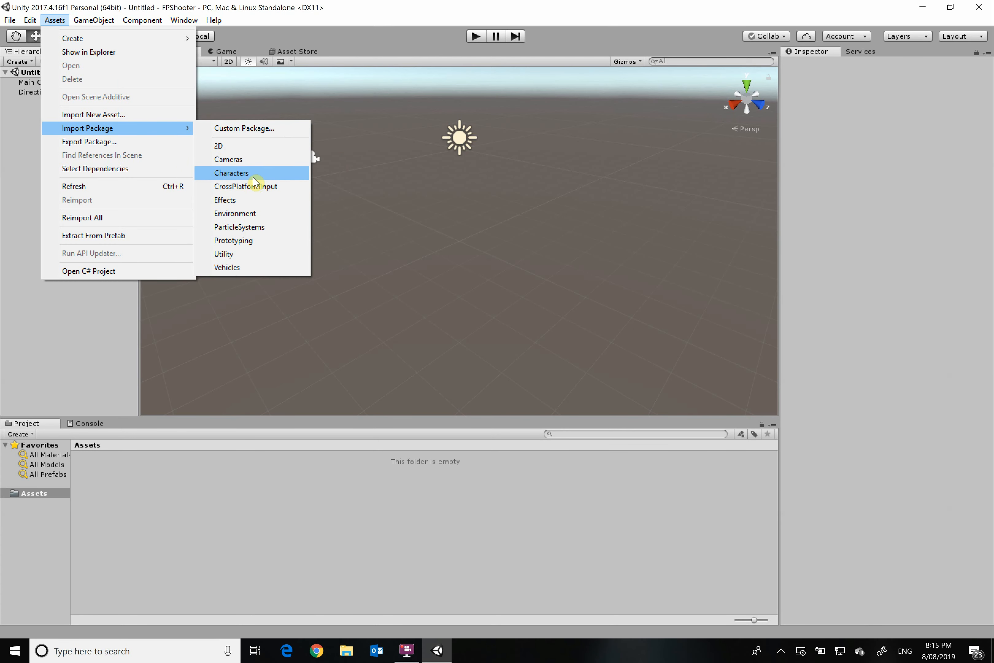
{"action": "left_click", "coordinate": [253, 173]}
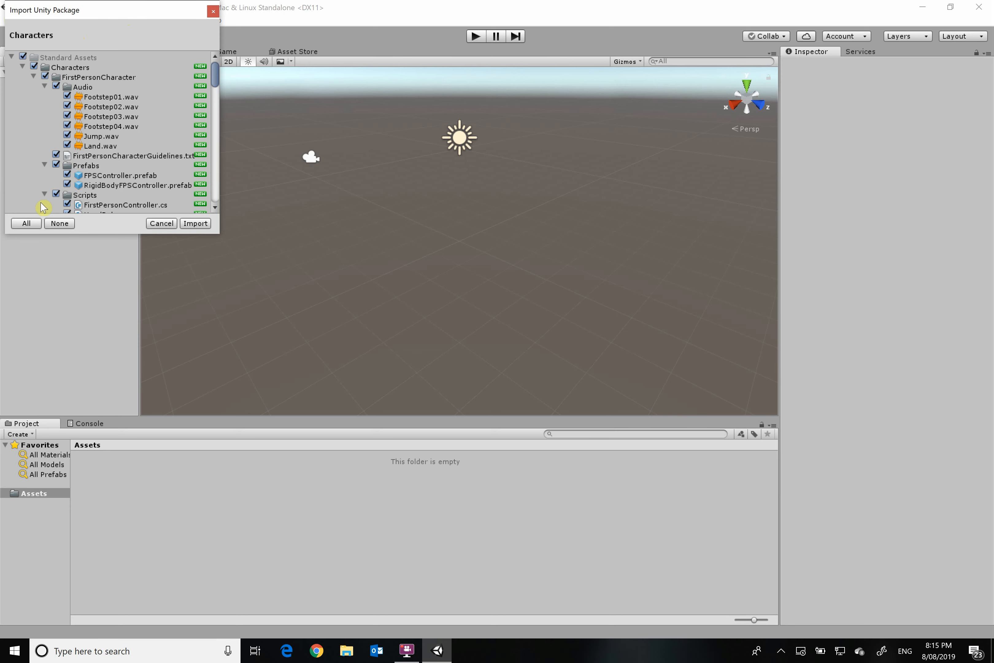
{"action": "left_click_drag", "start_coordinate": [88, 238], "coordinate": [86, 425]}
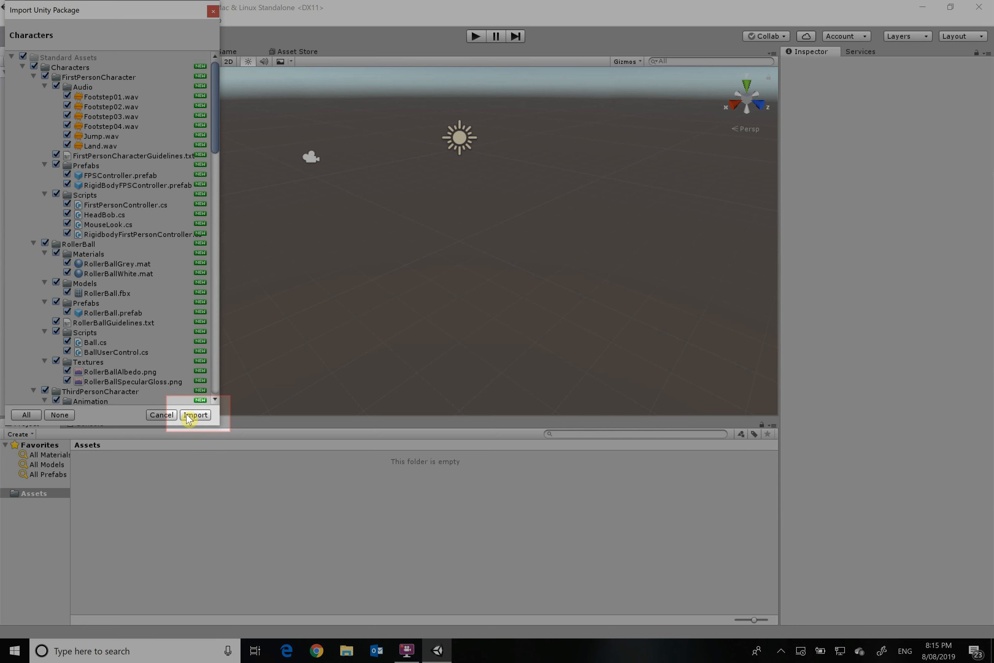
{"action": "left_click", "coordinate": [195, 414]}
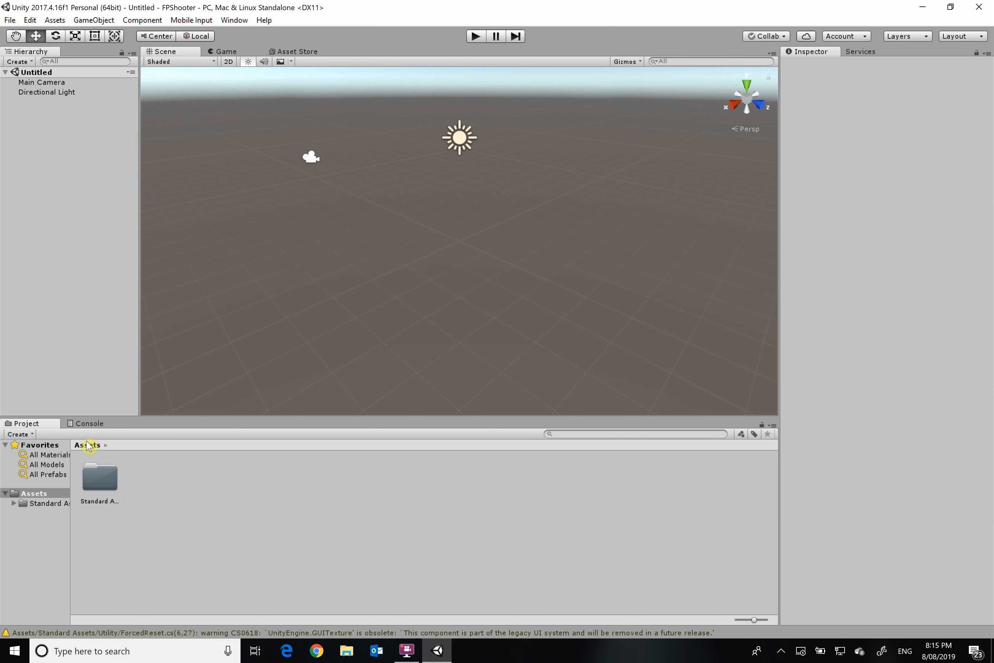
Look through the imported Standard Assets folder and its Characters subfolder, returning to the top Assets folder
{"action": "left_click", "coordinate": [101, 472]}
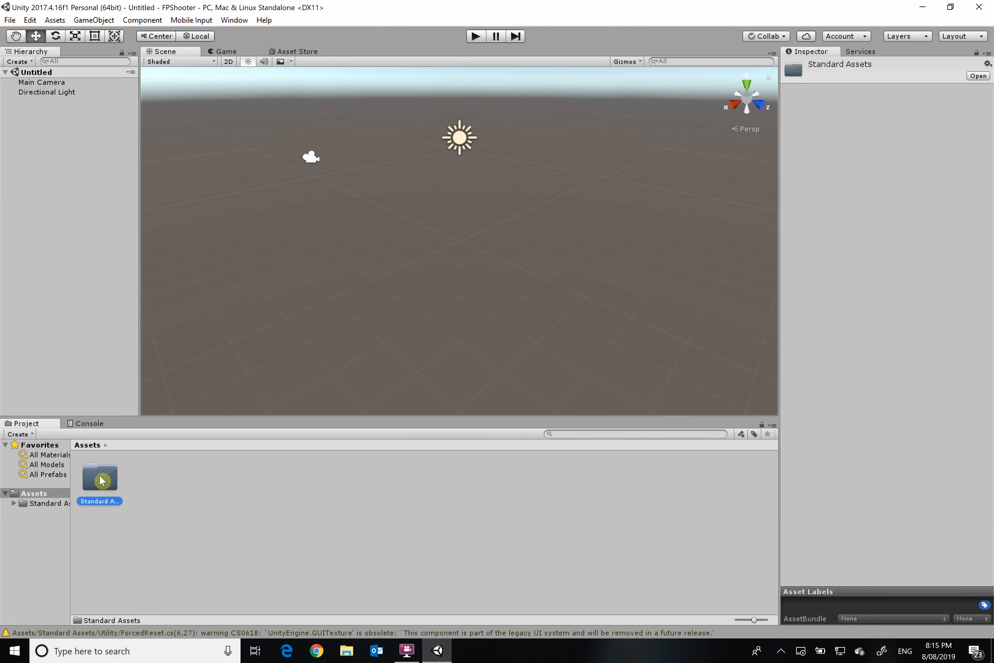
{"action": "double_click", "coordinate": [98, 477]}
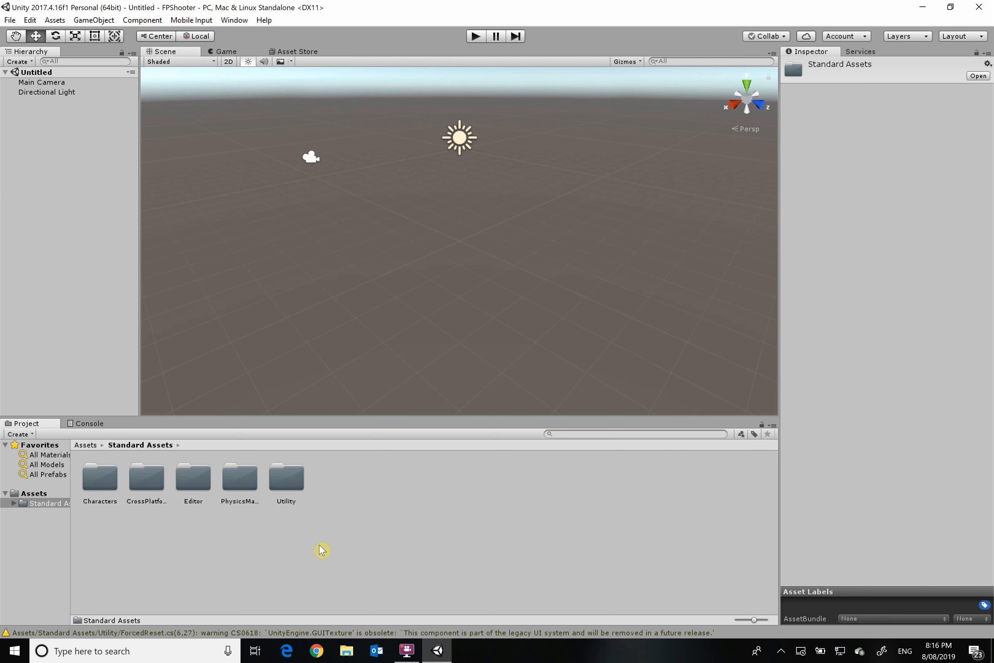
{"action": "left_click", "coordinate": [101, 483]}
{"action": "double_click", "coordinate": [101, 483]}
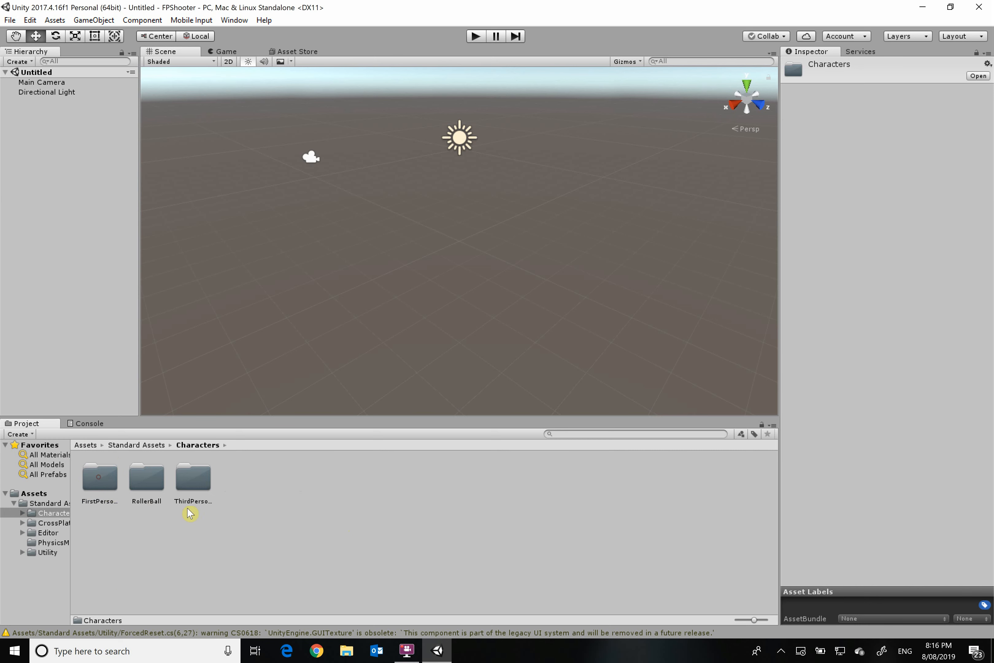
{"action": "left_click", "coordinate": [144, 445]}
{"action": "left_click", "coordinate": [86, 445]}
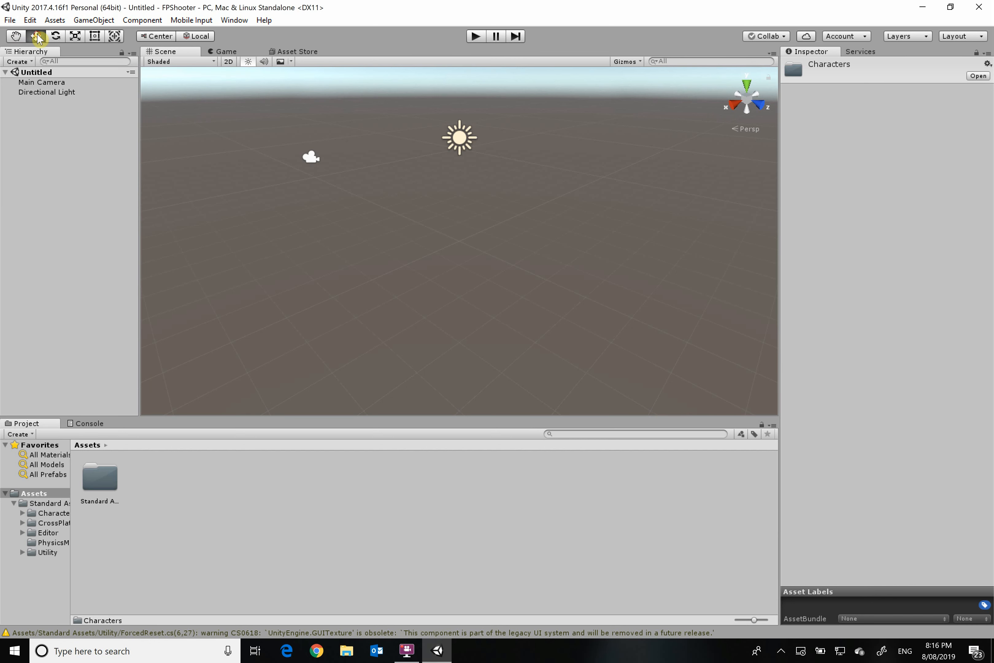
With the Move tool active, compare the gizmos and settings of the Directional Light and Main Camera, ending with the camera selected
{"action": "left_click", "coordinate": [34, 36]}
{"action": "left_click", "coordinate": [311, 158]}
{"action": "left_click", "coordinate": [465, 136]}
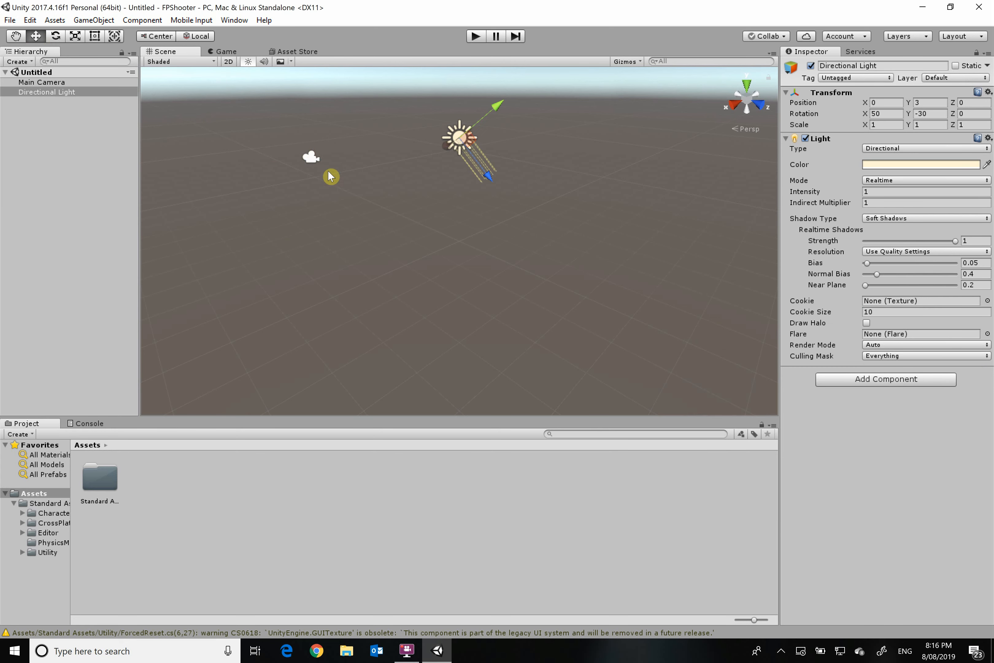
{"action": "left_click", "coordinate": [307, 161]}
{"action": "left_click", "coordinate": [48, 92]}
{"action": "left_click", "coordinate": [50, 82]}
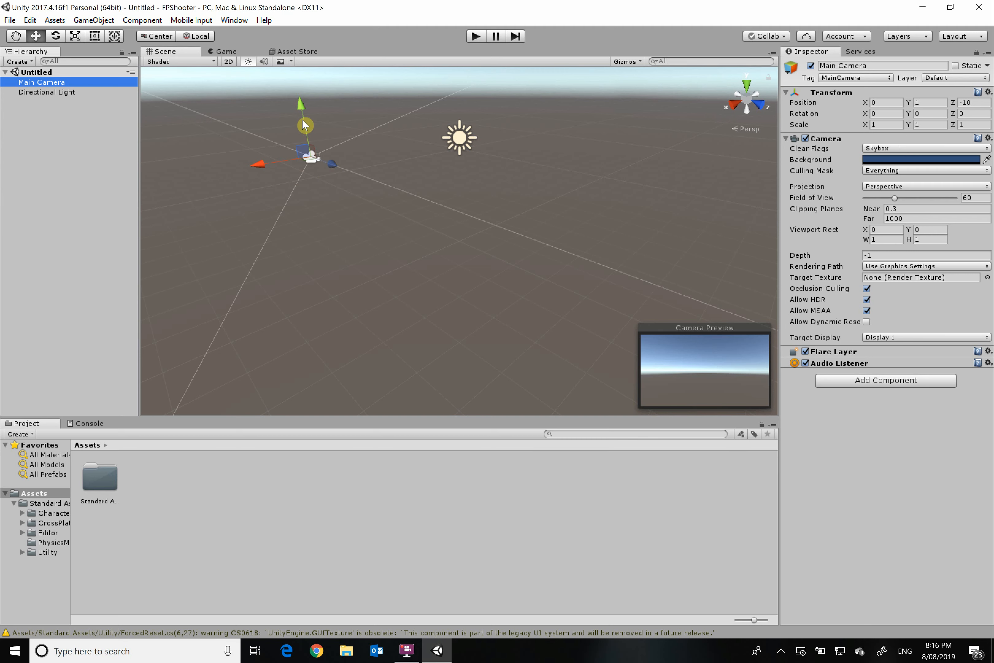
Move the Main Camera freely in the scene to about X -3.14, Y -2.57, Z -14.52
{"action": "mouse_move", "coordinate": [306, 116]}
{"action": "left_mouse_down"}
{"action": "mouse_move", "coordinate": [305, 96]}
{"action": "mouse_move", "coordinate": [305, 131]}
{"action": "mouse_move", "coordinate": [301, 101]}
{"action": "mouse_move", "coordinate": [299, 119]}
{"action": "left_mouse_up"}
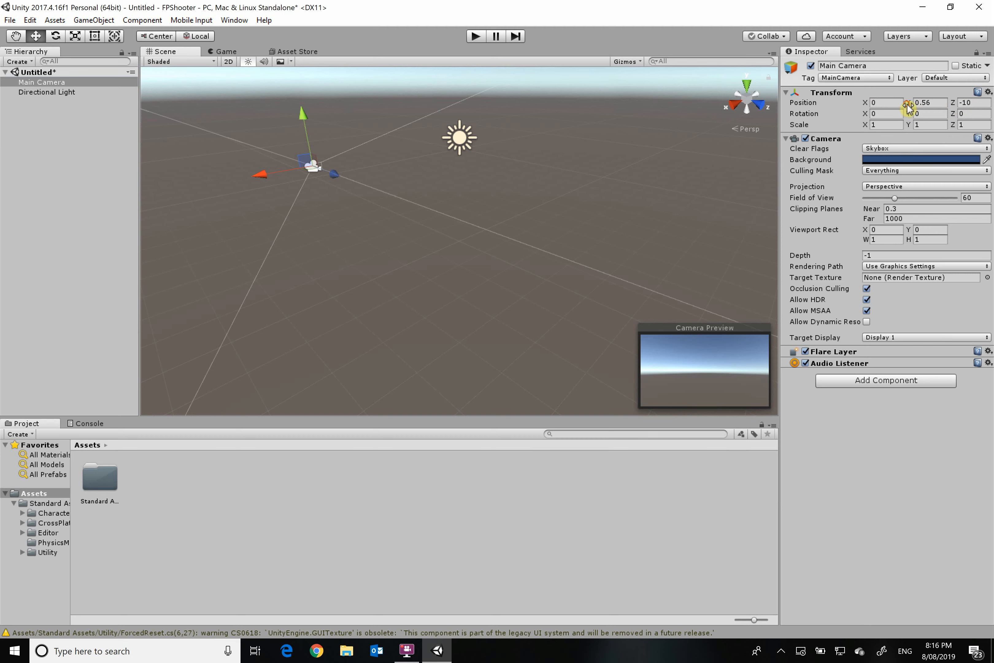
{"action": "left_click_drag", "start_coordinate": [907, 107], "coordinate": [895, 111]}
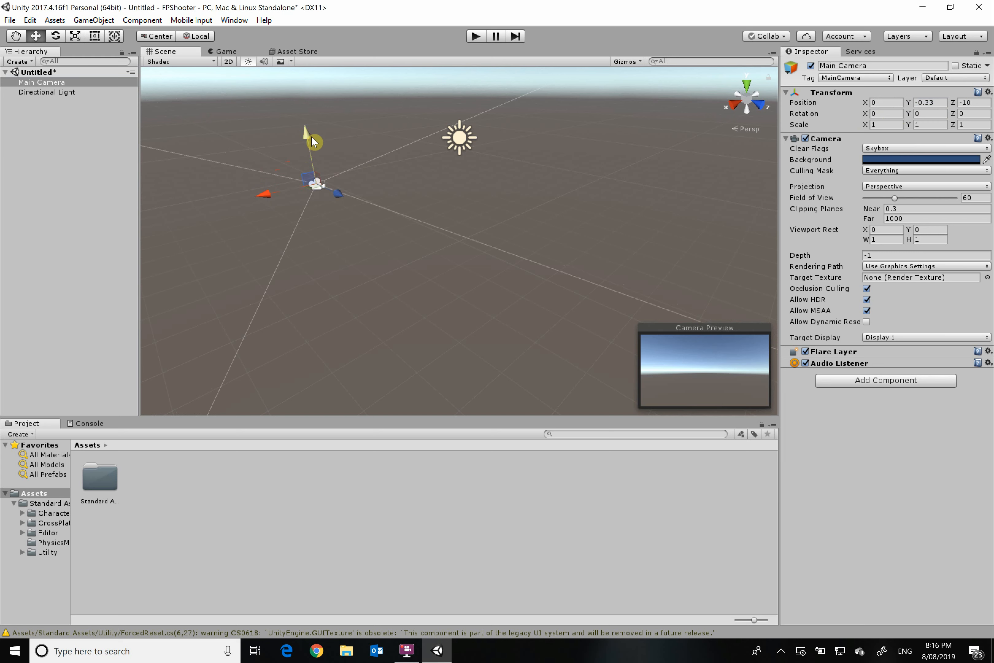
{"action": "left_click_drag", "start_coordinate": [308, 133], "coordinate": [309, 173]}
{"action": "left_click_drag", "start_coordinate": [350, 209], "coordinate": [299, 201]}
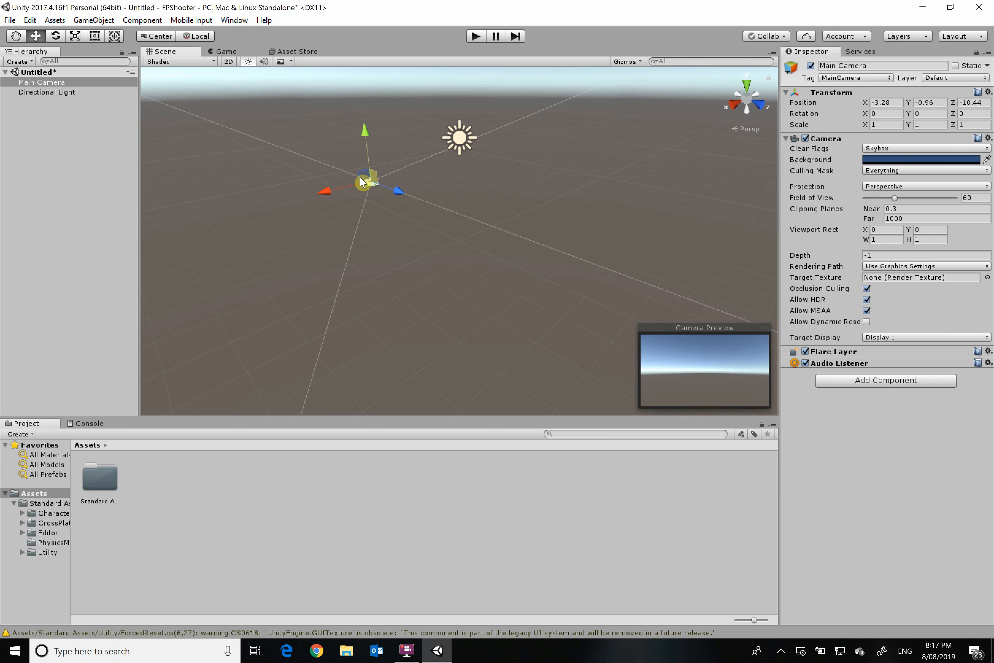
{"action": "left_click_drag", "start_coordinate": [364, 182], "coordinate": [342, 198]}
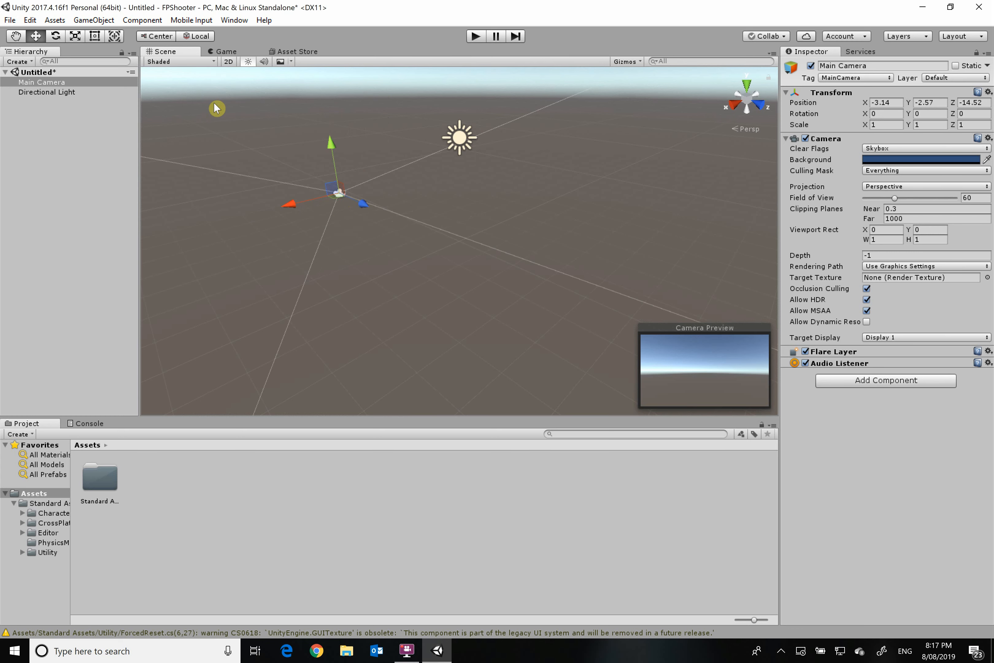
Rotate the Main Camera freely with the Rotate tool to about X 24.9, Y 5.176, Z -55.651
{"action": "left_click", "coordinate": [54, 37]}
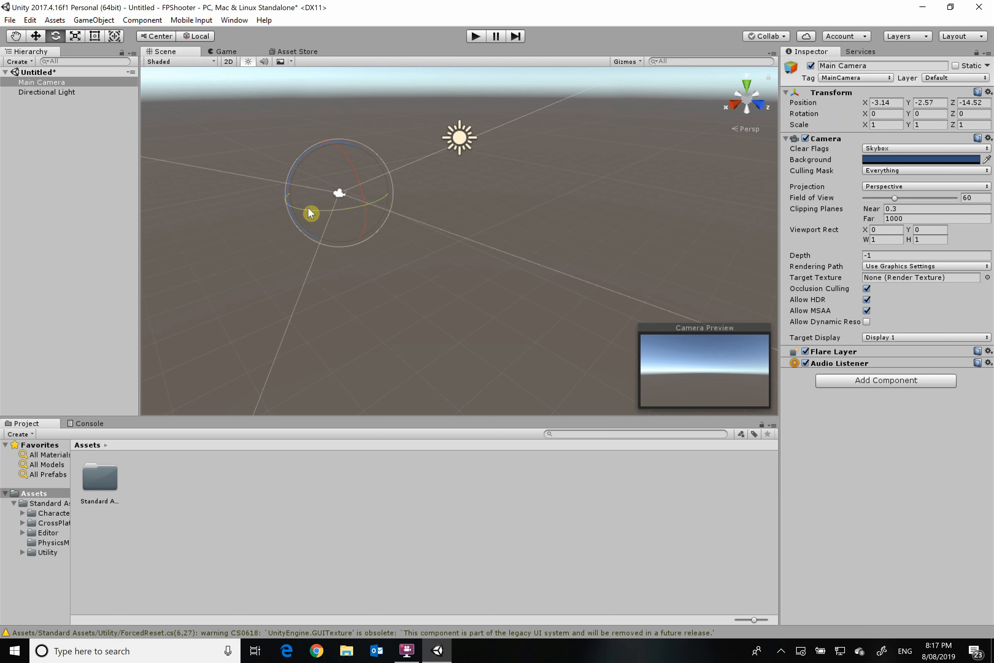
{"action": "mouse_move", "coordinate": [309, 210]}
{"action": "left_mouse_down"}
{"action": "mouse_move", "coordinate": [423, 196]}
{"action": "mouse_move", "coordinate": [290, 237]}
{"action": "mouse_move", "coordinate": [378, 206]}
{"action": "mouse_move", "coordinate": [301, 225]}
{"action": "left_mouse_up"}
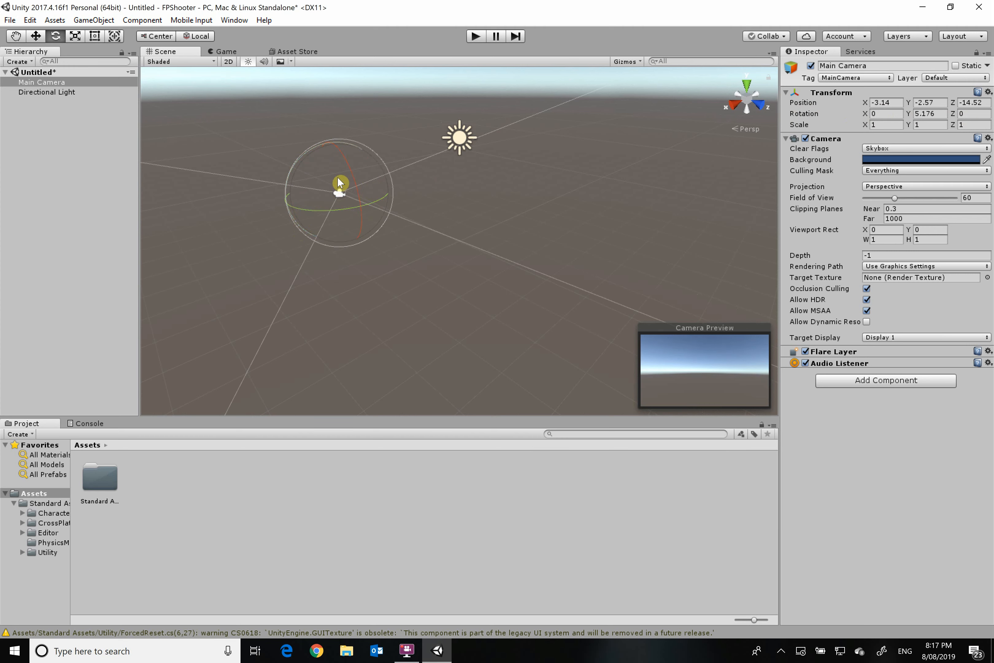
{"action": "left_click_drag", "start_coordinate": [352, 175], "coordinate": [238, 197]}
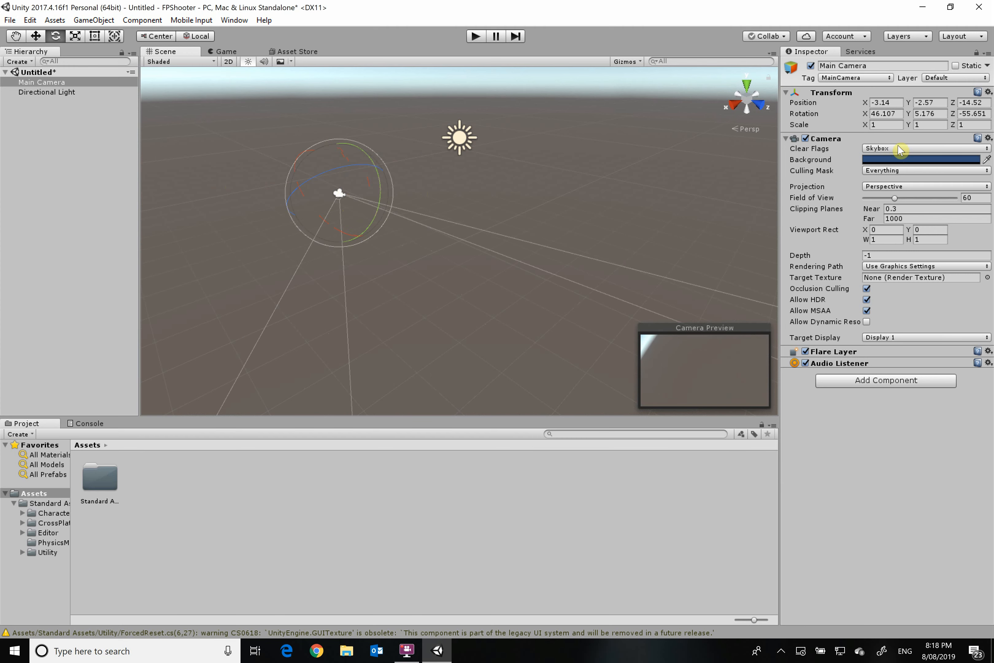
{"action": "left_click_drag", "start_coordinate": [862, 115], "coordinate": [728, 340]}
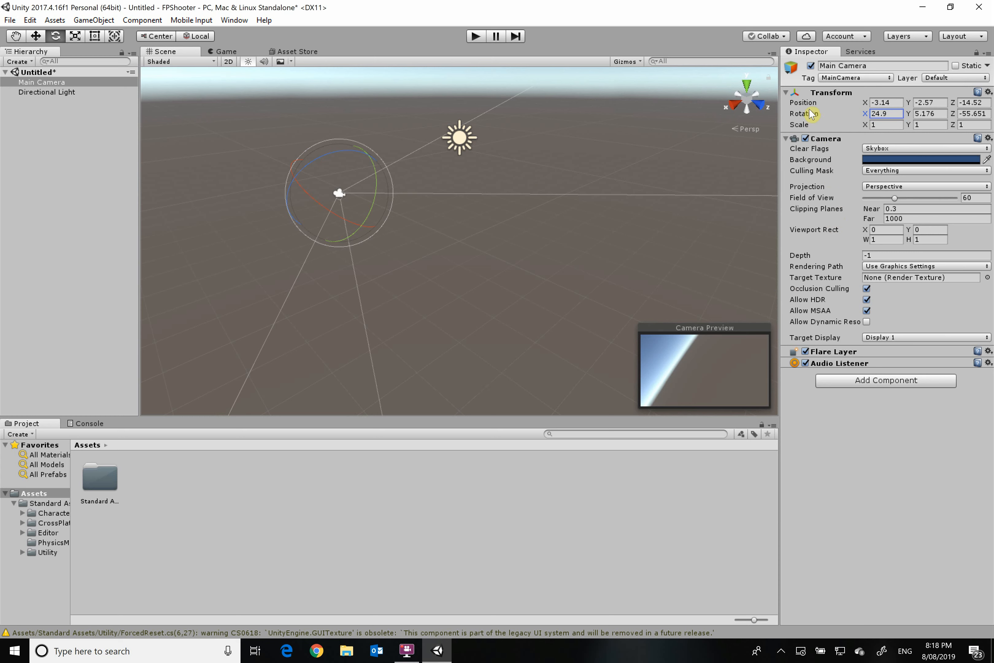
Set the Main Camera's rotation to 0 on the X, Y and Z axes and clear the selection
{"action": "left_click", "coordinate": [891, 115]}
{"action": "type", "text": "0"}
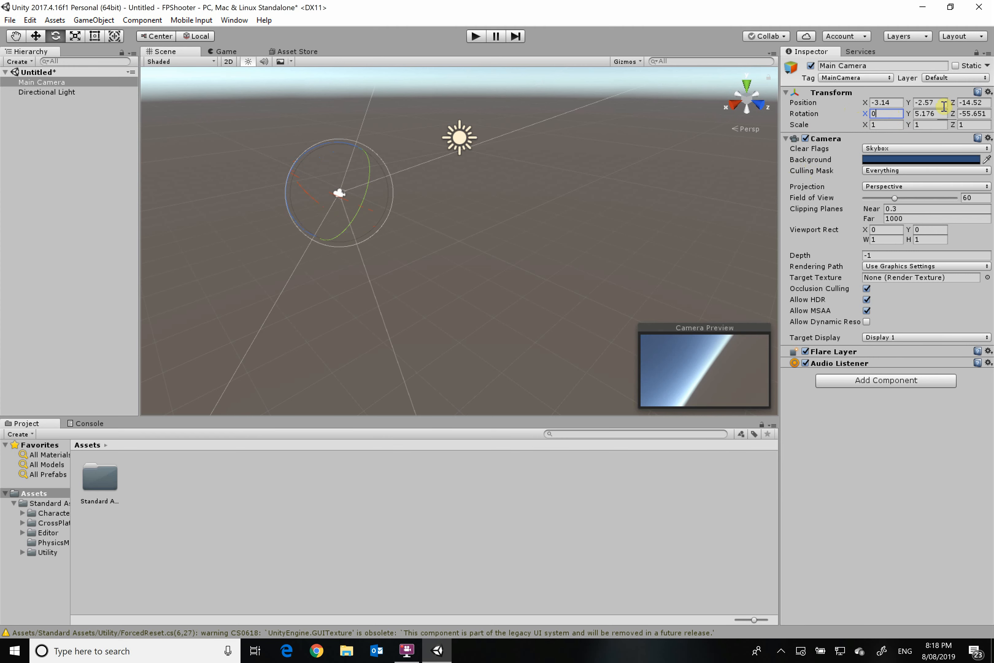
{"action": "left_click", "coordinate": [928, 114]}
{"action": "type", "text": "0"}
{"action": "left_click", "coordinate": [972, 114]}
{"action": "type", "text": "0"}
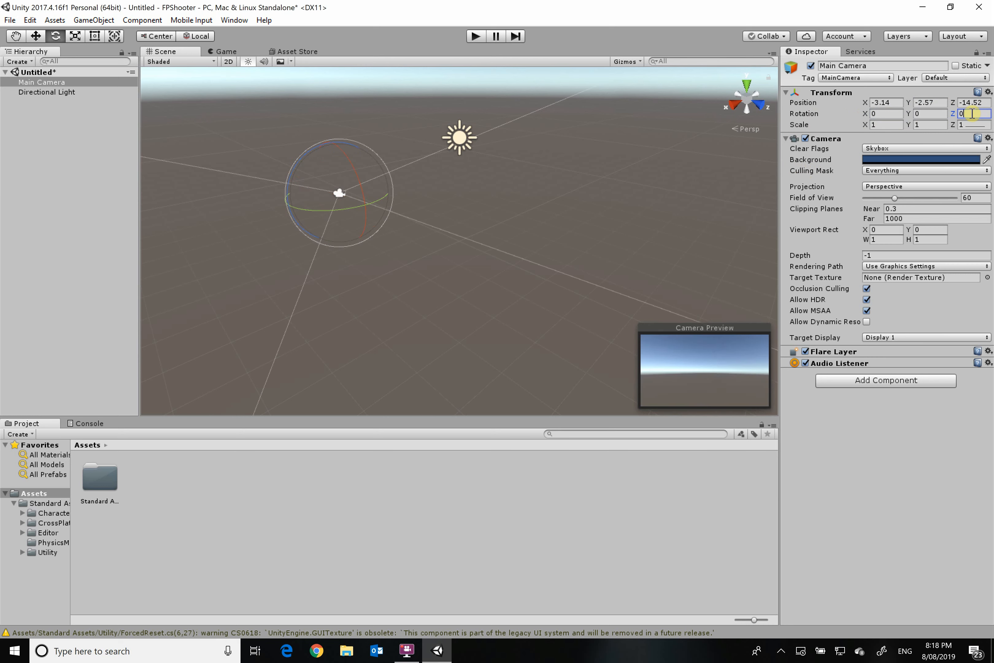
{"action": "left_click", "coordinate": [894, 503]}
{"action": "left_click", "coordinate": [57, 145]}
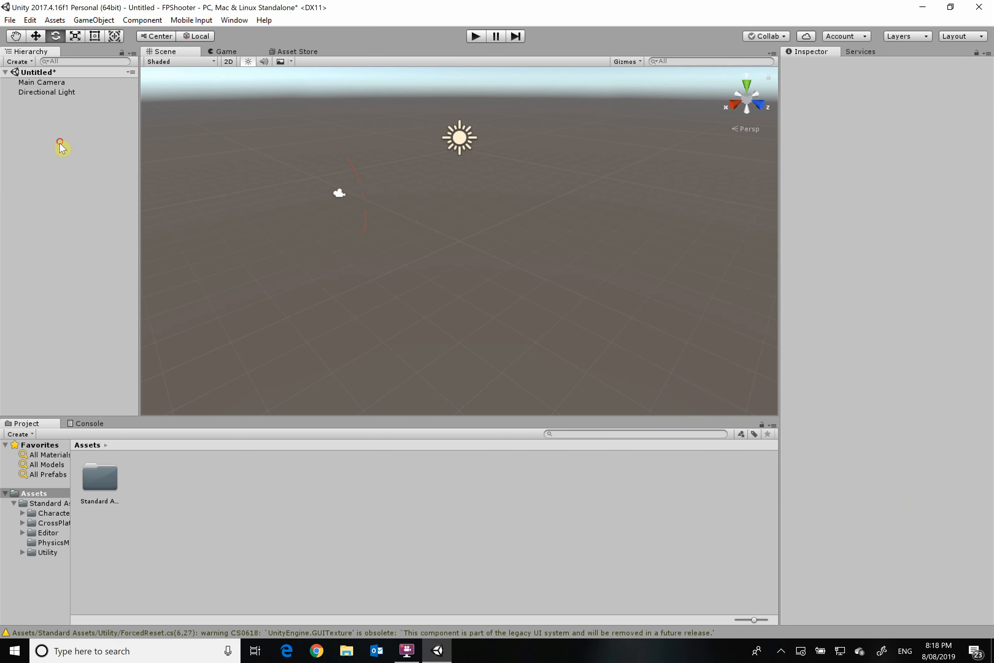
Scale the Directional Light freely with the Scale tool to about X 0.75, Y 0.30, Z 0.75
{"action": "left_click", "coordinate": [76, 34]}
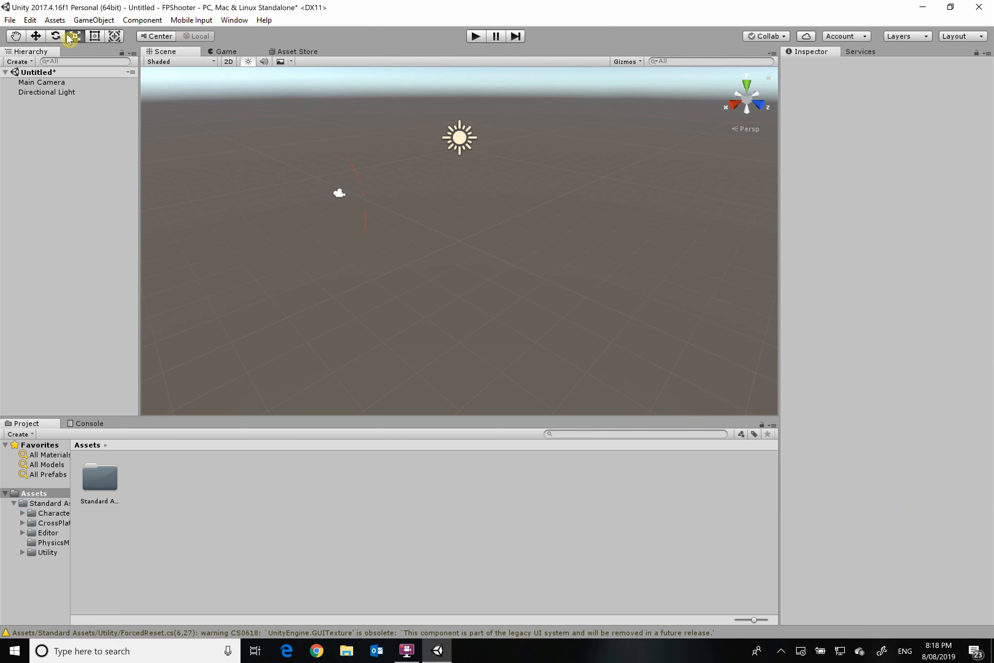
{"action": "left_click", "coordinate": [469, 144]}
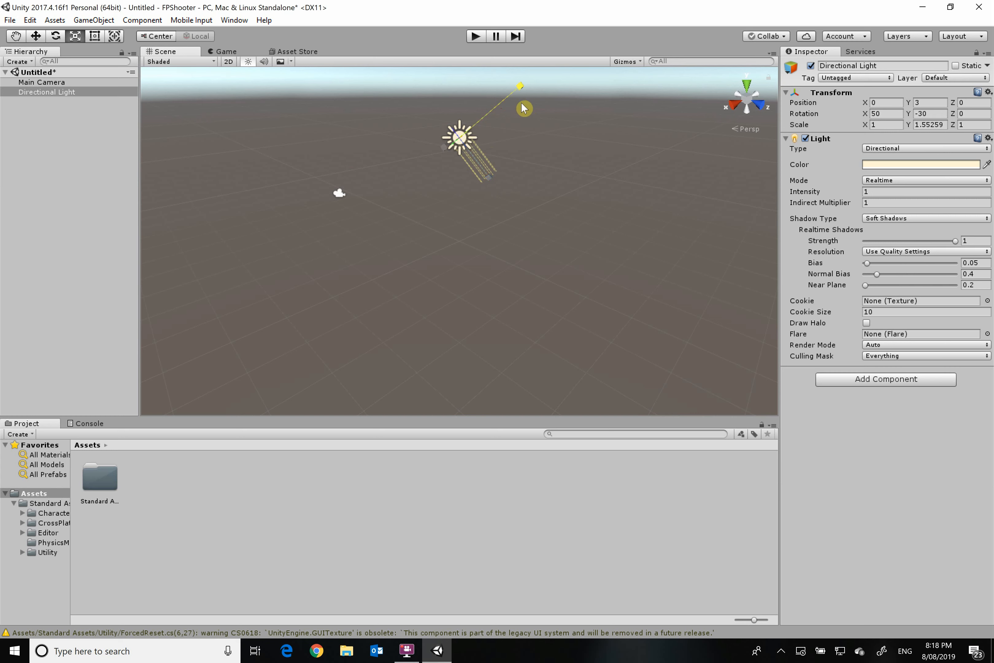
{"action": "left_click_drag", "start_coordinate": [485, 118], "coordinate": [514, 108]}
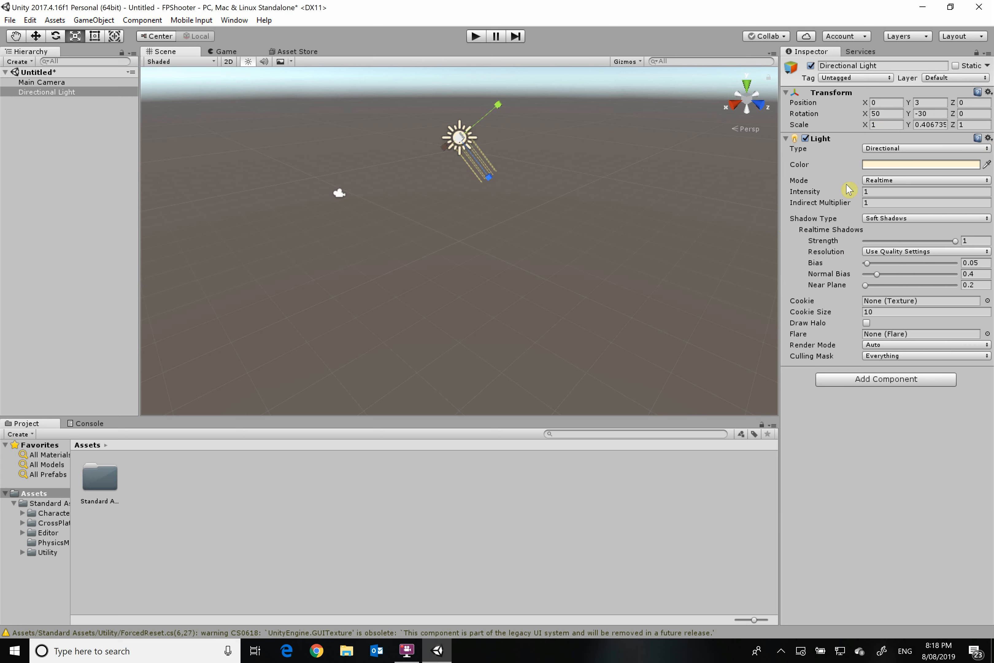
{"action": "mouse_move", "coordinate": [459, 139]}
{"action": "left_mouse_down"}
{"action": "mouse_move", "coordinate": [470, 151]}
{"action": "mouse_move", "coordinate": [429, 123]}
{"action": "mouse_move", "coordinate": [585, 179]}
{"action": "mouse_move", "coordinate": [466, 144]}
{"action": "mouse_move", "coordinate": [489, 150]}
{"action": "mouse_move", "coordinate": [473, 152]}
{"action": "left_mouse_up"}
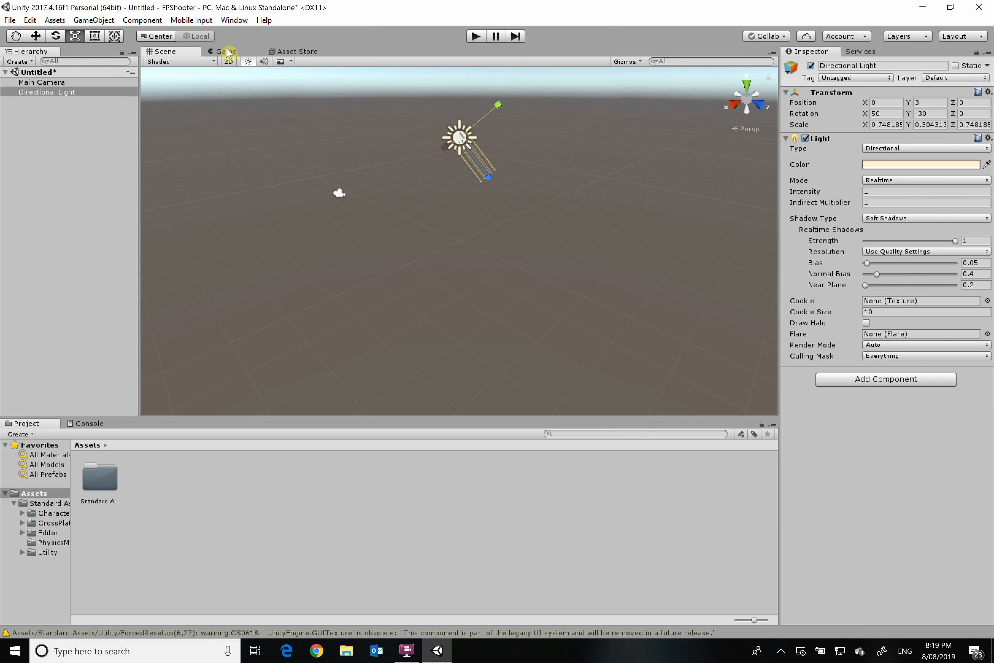
Examine the Rect, combined Transform, Hand and Scale tools on the Directional Light, finishing on Scale with nothing selected
{"action": "left_click", "coordinate": [92, 38]}
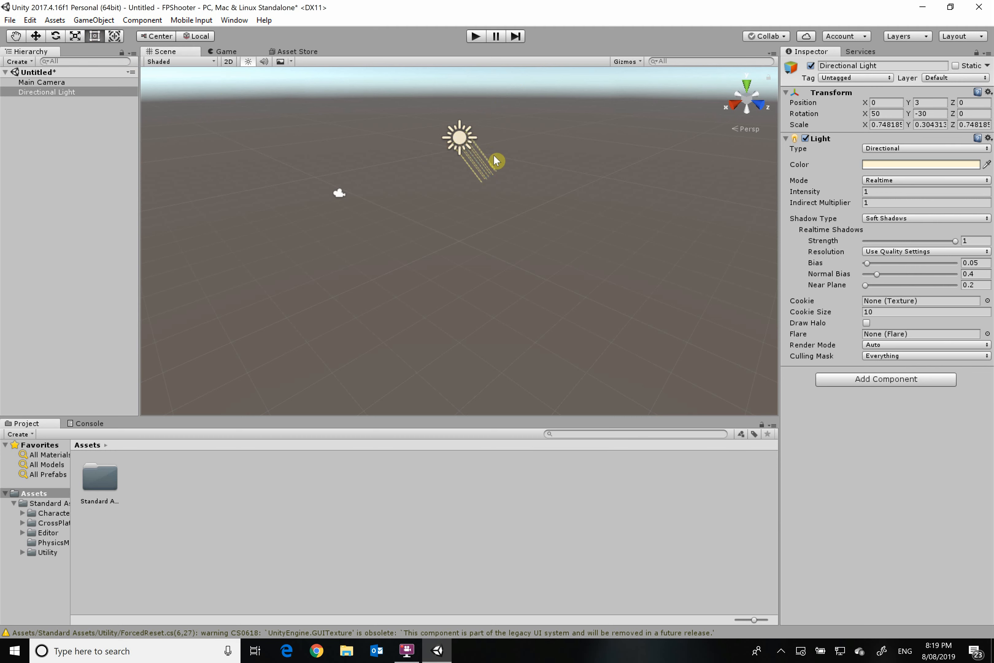
{"action": "left_click", "coordinate": [347, 194]}
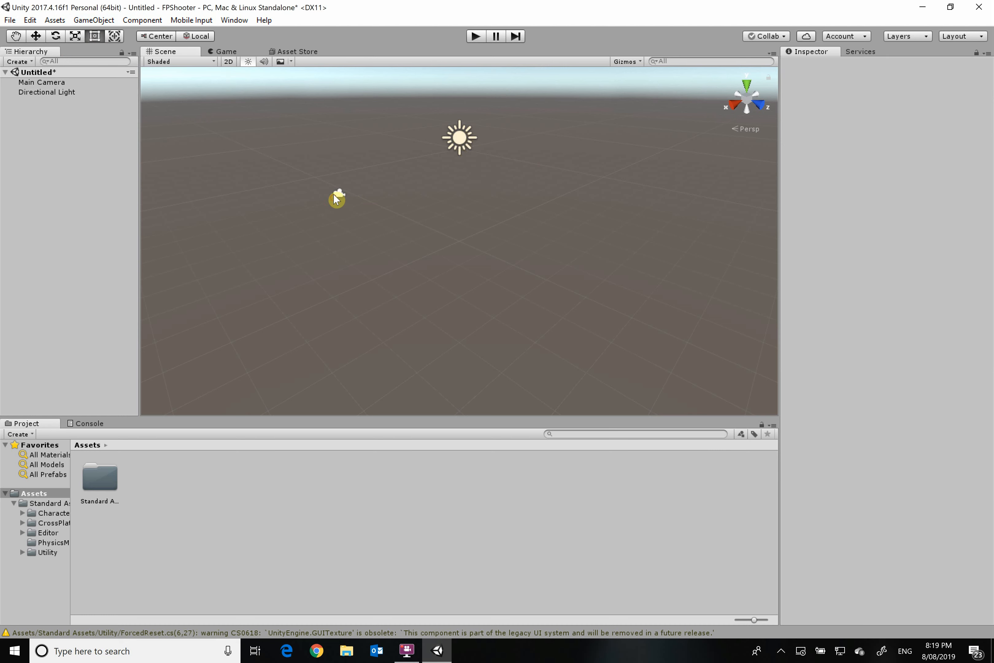
{"action": "left_click", "coordinate": [458, 137]}
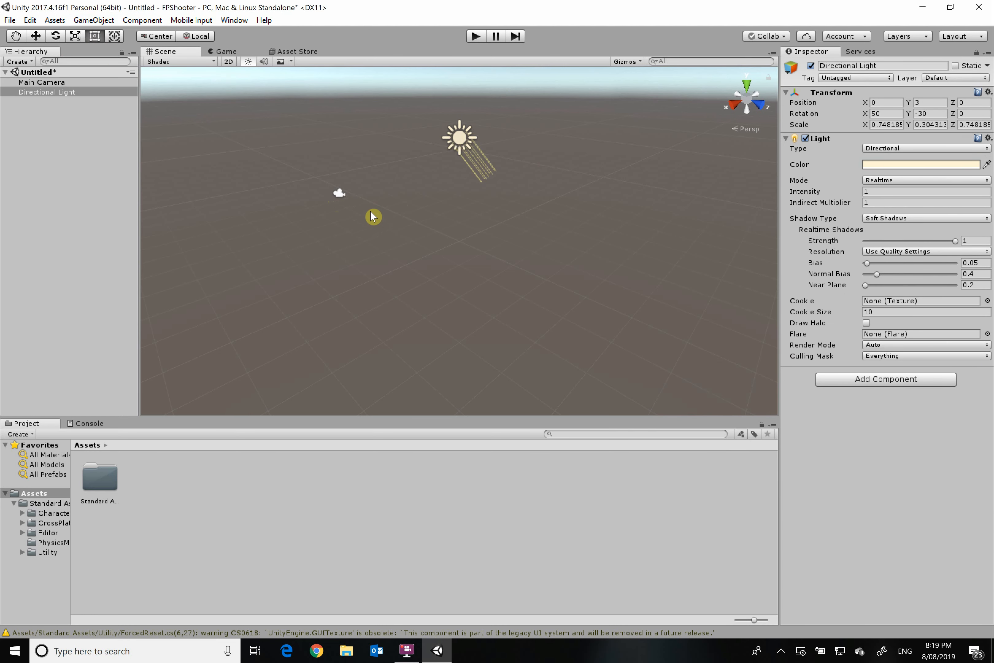
{"action": "left_click", "coordinate": [115, 36]}
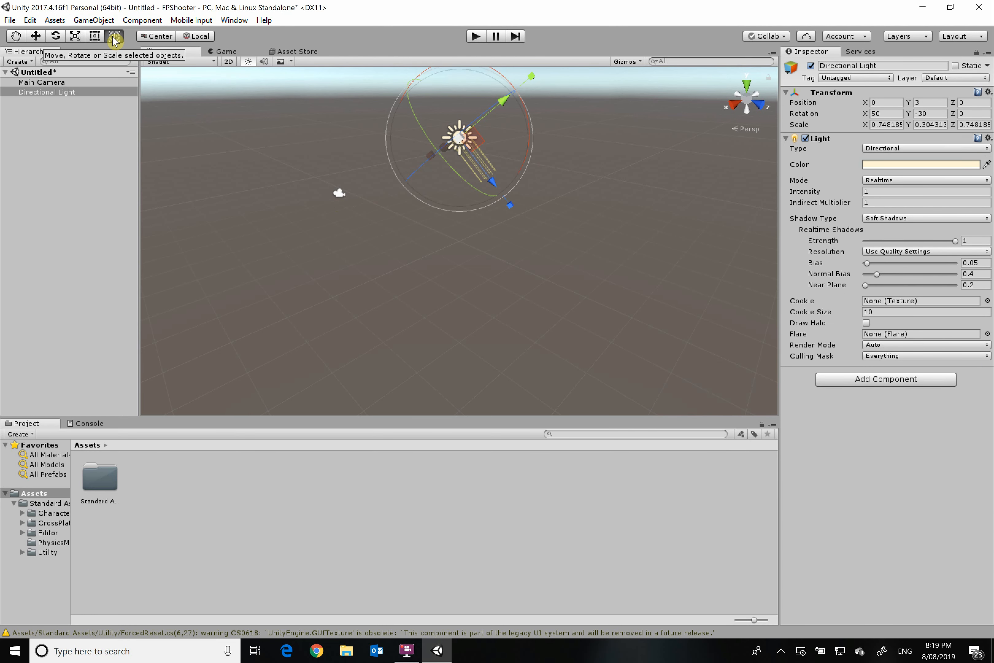
{"action": "left_click", "coordinate": [17, 38]}
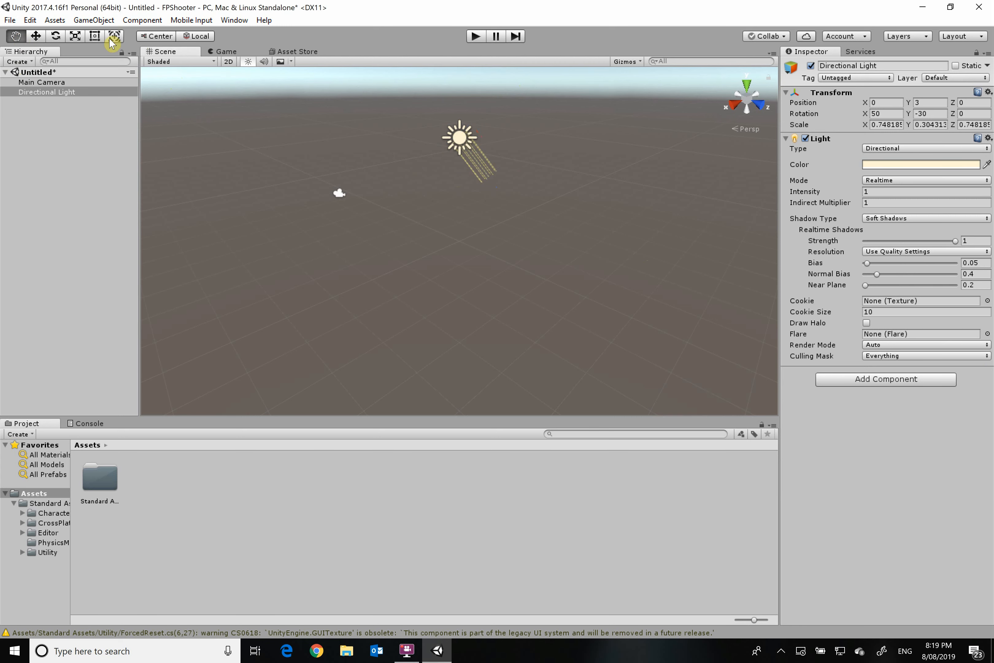
{"action": "left_click", "coordinate": [75, 36]}
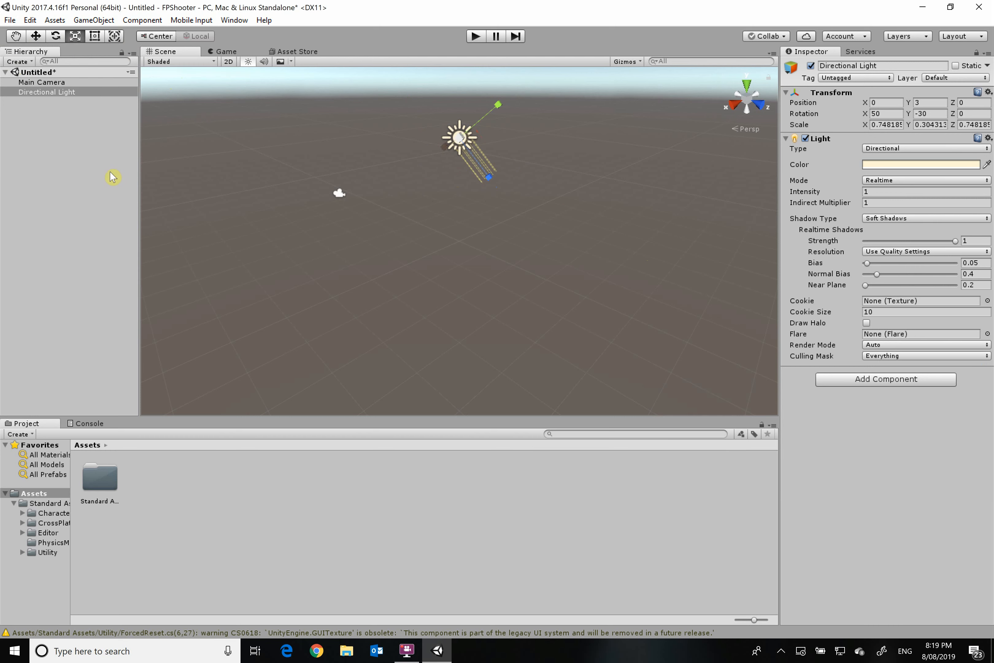
{"action": "left_click", "coordinate": [89, 188]}
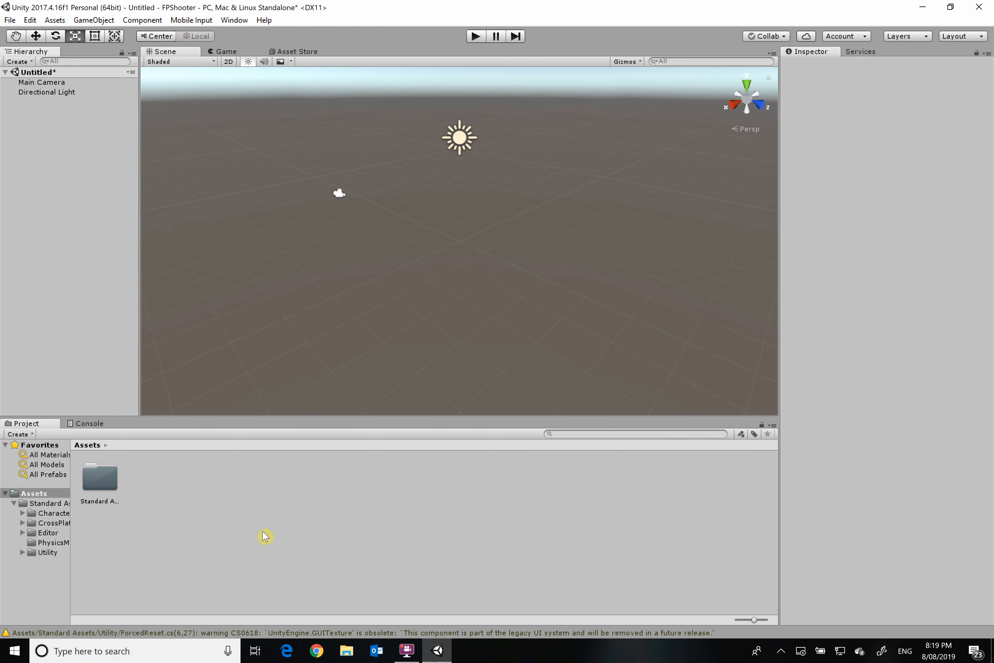
Create a new folder named Scenes in the project's Assets folder
{"action": "left_click", "coordinate": [176, 480]}
{"action": "right_click", "coordinate": [175, 481]}
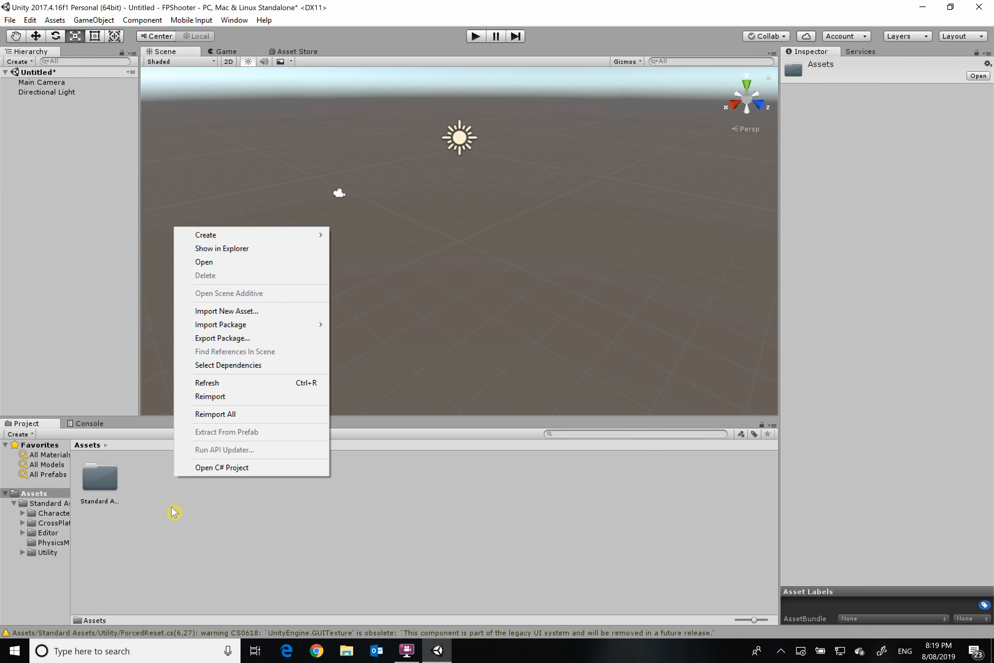
{"action": "left_click", "coordinate": [173, 496]}
{"action": "right_click", "coordinate": [172, 492]}
{"action": "mouse_move", "coordinate": [280, 247]}
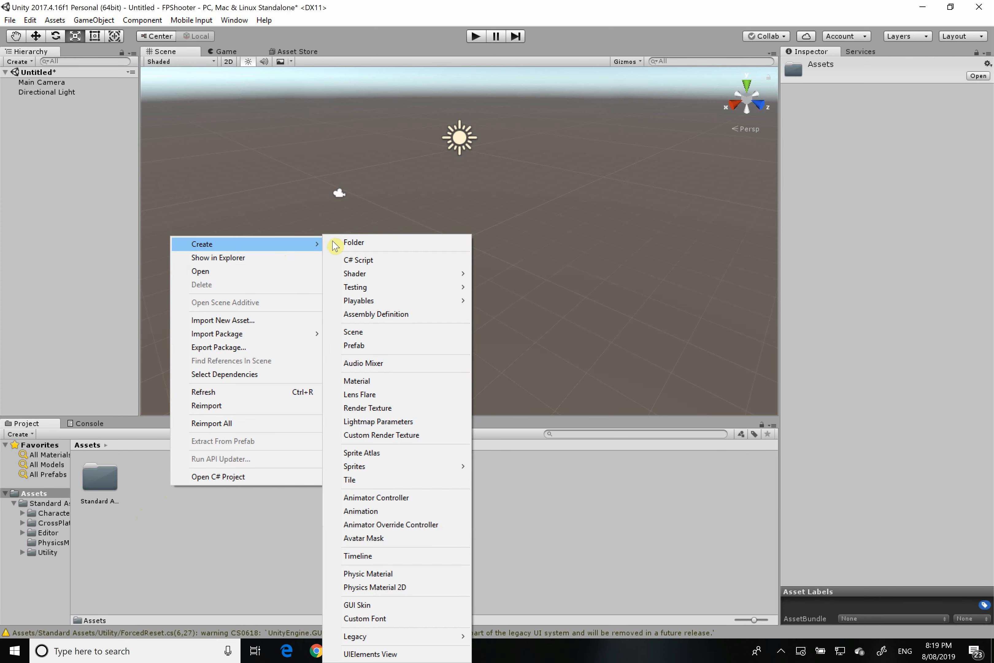
{"action": "left_click", "coordinate": [382, 243]}
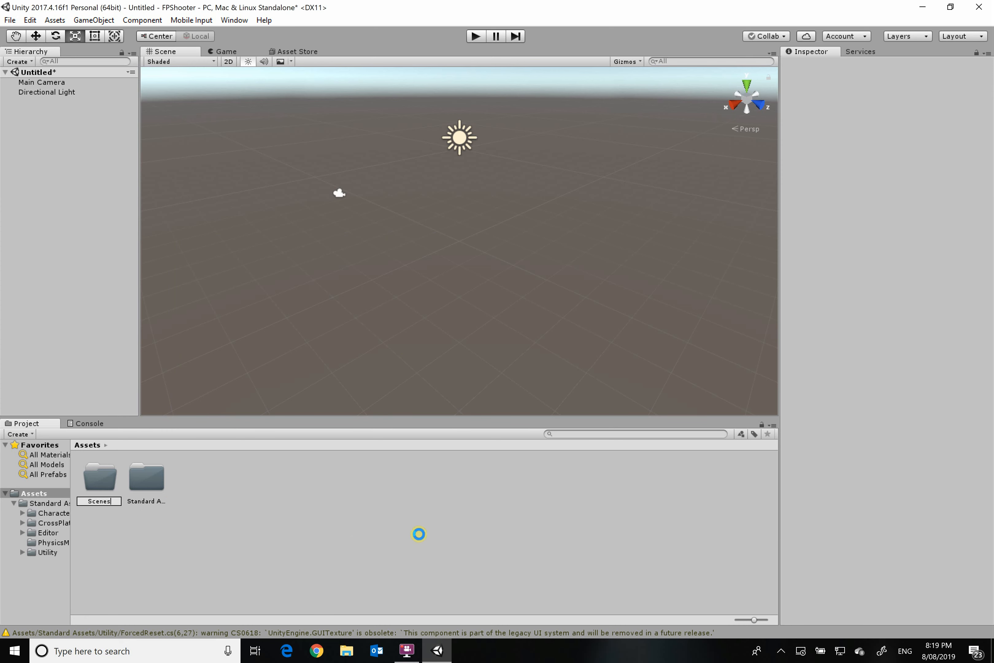
{"action": "left_click", "coordinate": [419, 533]}
Create another folder named Scripts in the Assets folder, alongside Scenes
{"action": "right_click", "coordinate": [215, 482]}
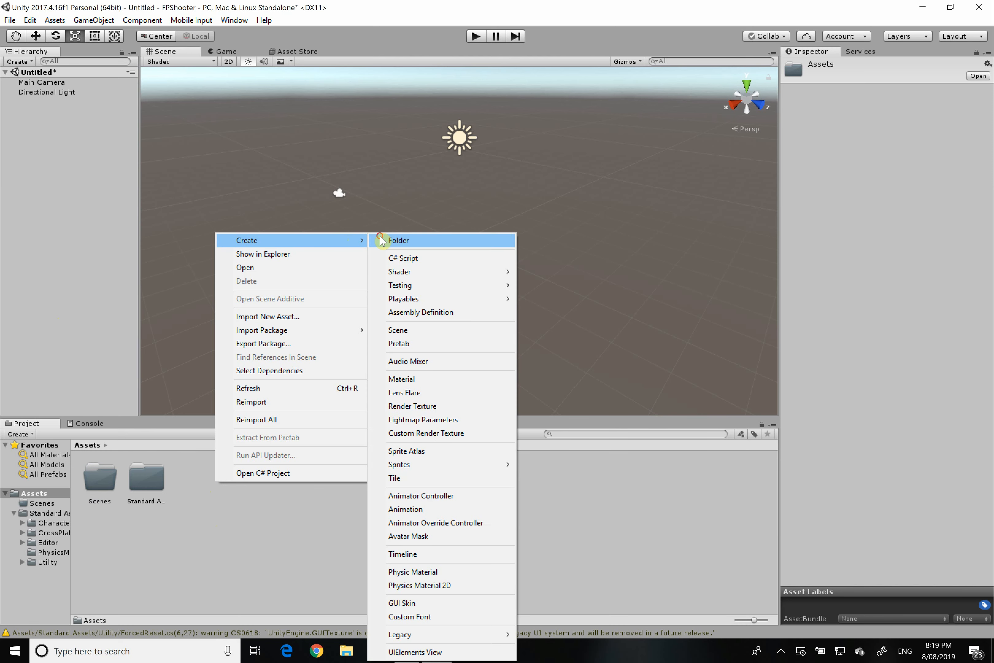
{"action": "left_click", "coordinate": [382, 240]}
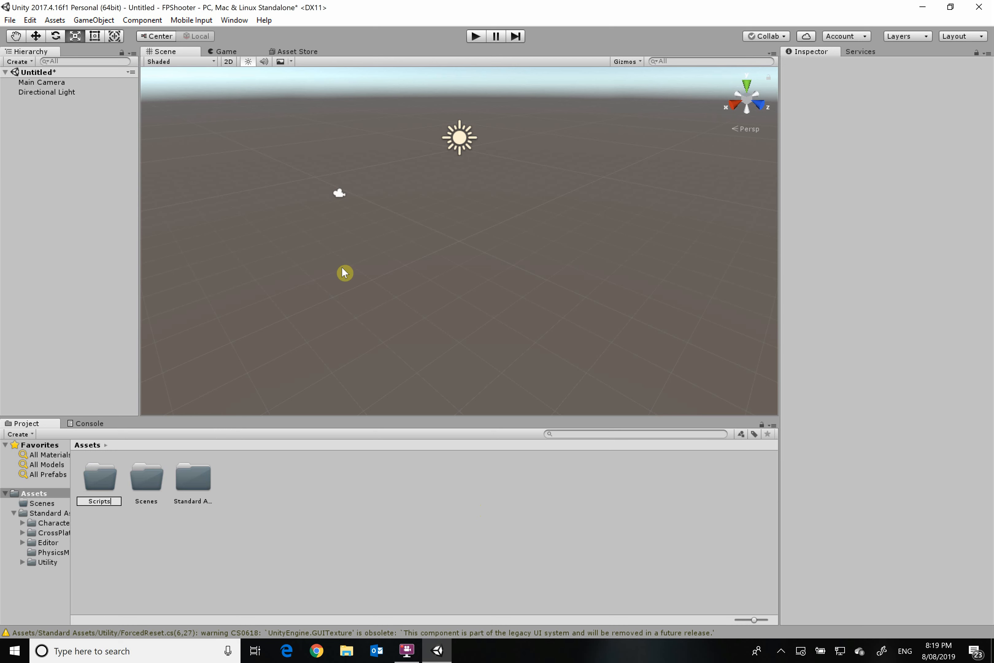
{"action": "key", "text": "Return"}
{"action": "left_click", "coordinate": [255, 543]}
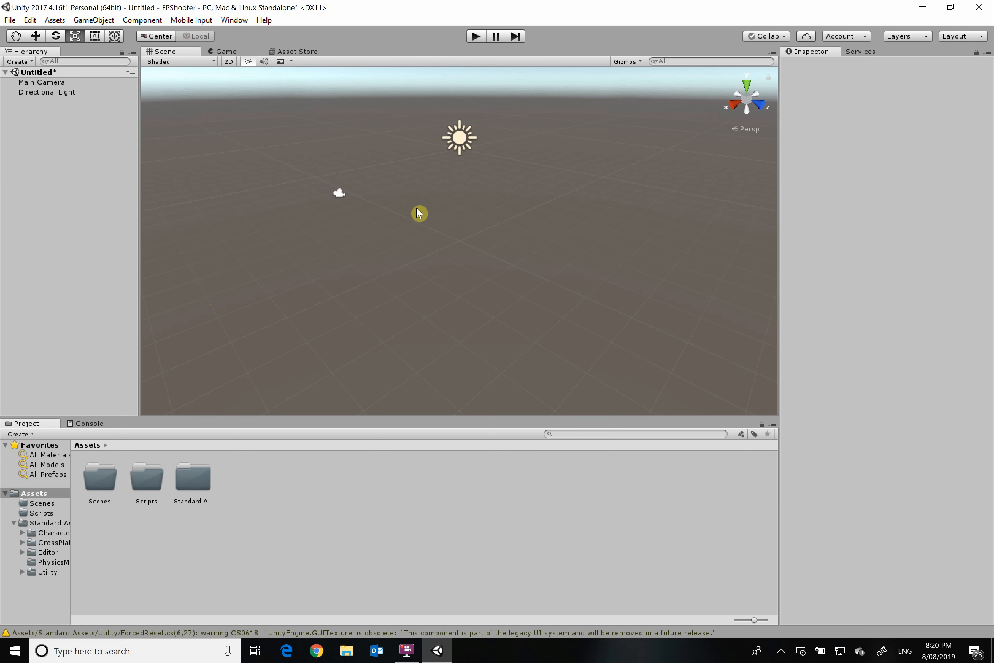
Save the current untitled scene as openWorld1 inside the Scenes folder
{"action": "left_click", "coordinate": [10, 20]}
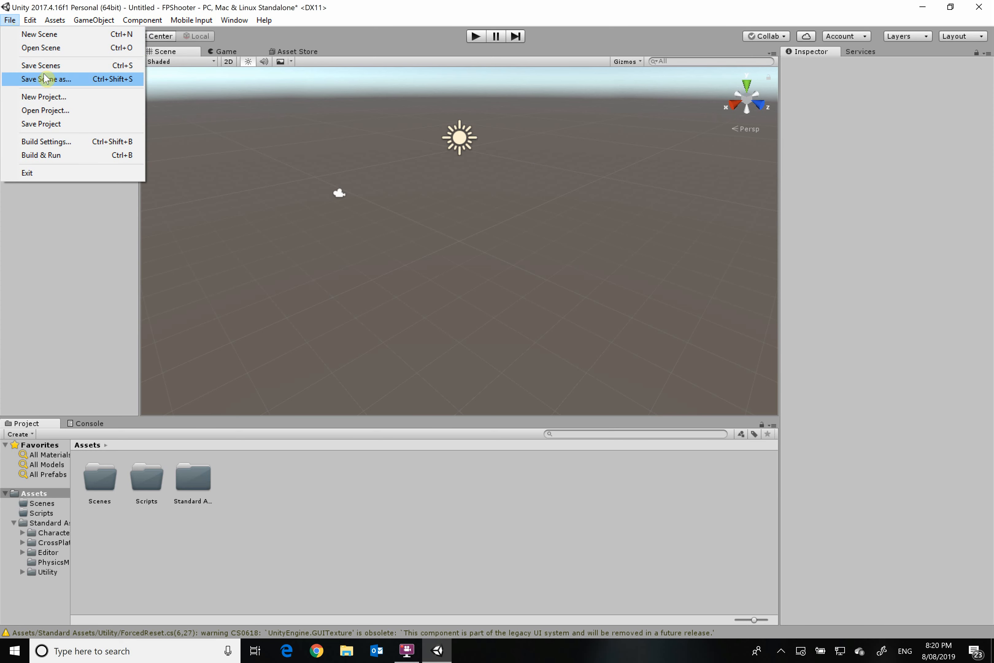
{"action": "left_click", "coordinate": [200, 267]}
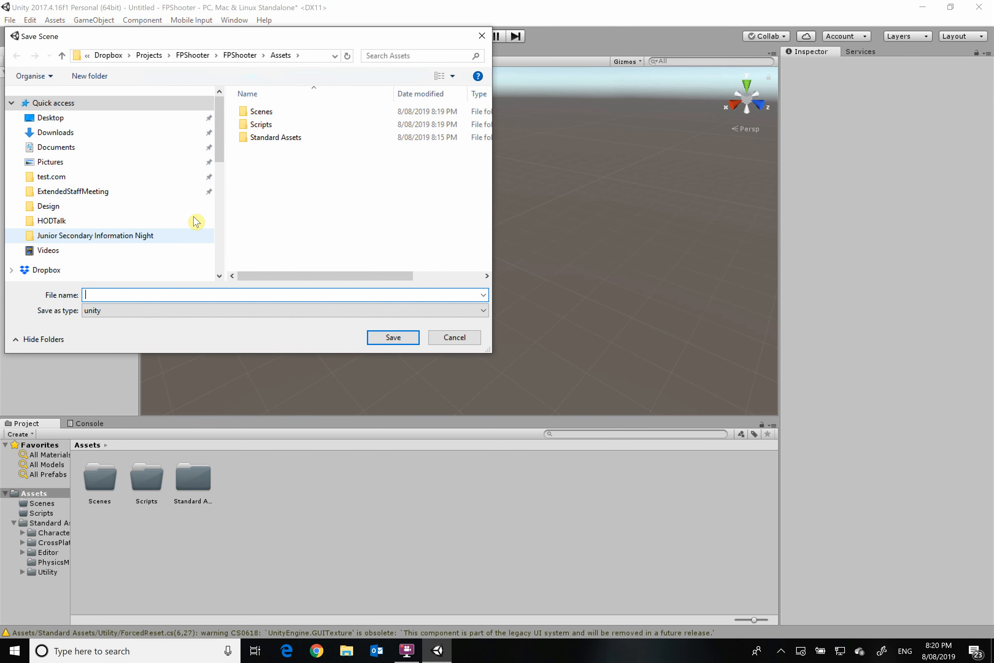
{"action": "double_click", "coordinate": [256, 109]}
{"action": "left_click", "coordinate": [171, 295]}
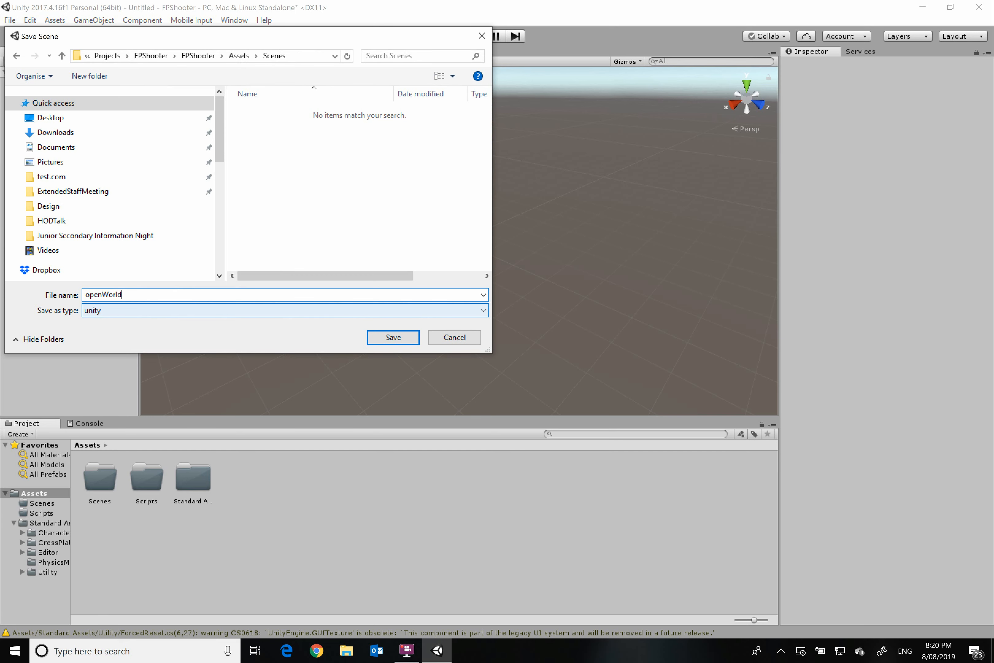
{"action": "key", "text": "Return"}
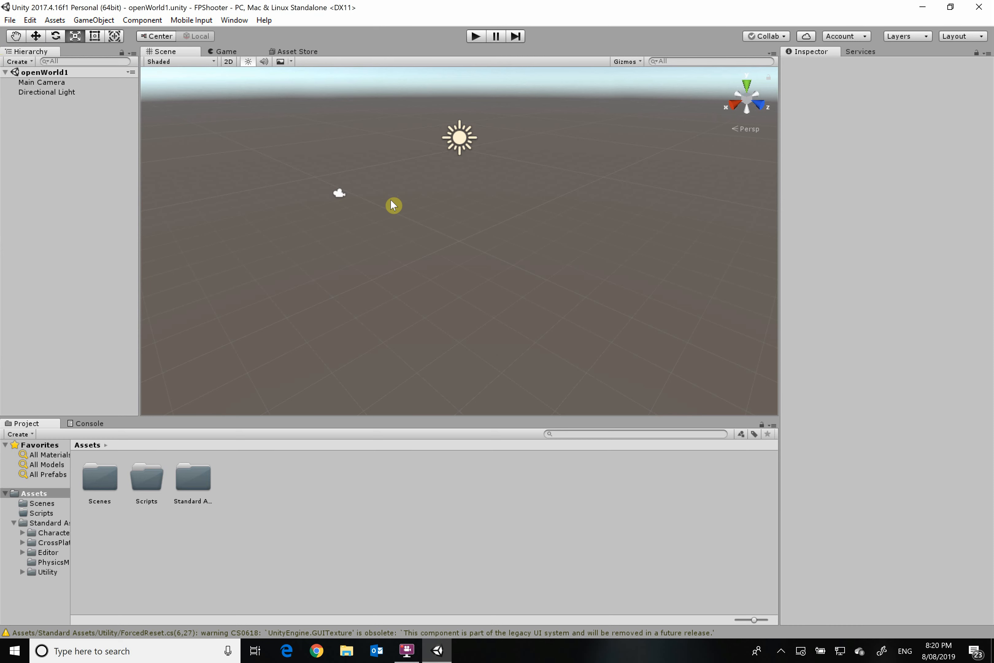
Check the saved openWorld1 scene inside the Scenes folder and return to the Assets folder
{"action": "double_click", "coordinate": [106, 489]}
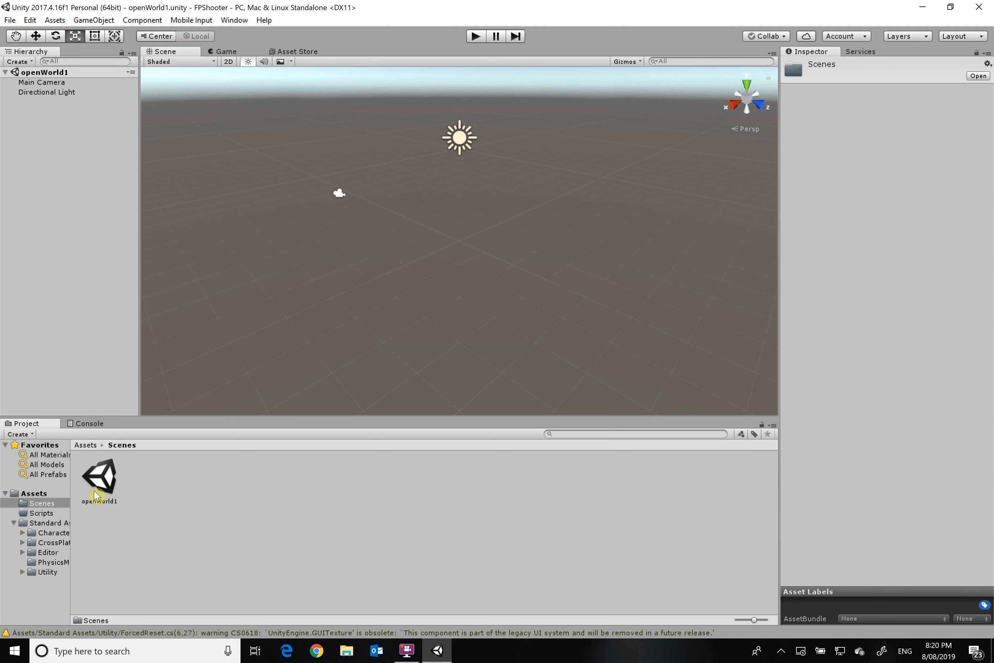
{"action": "left_click", "coordinate": [97, 475]}
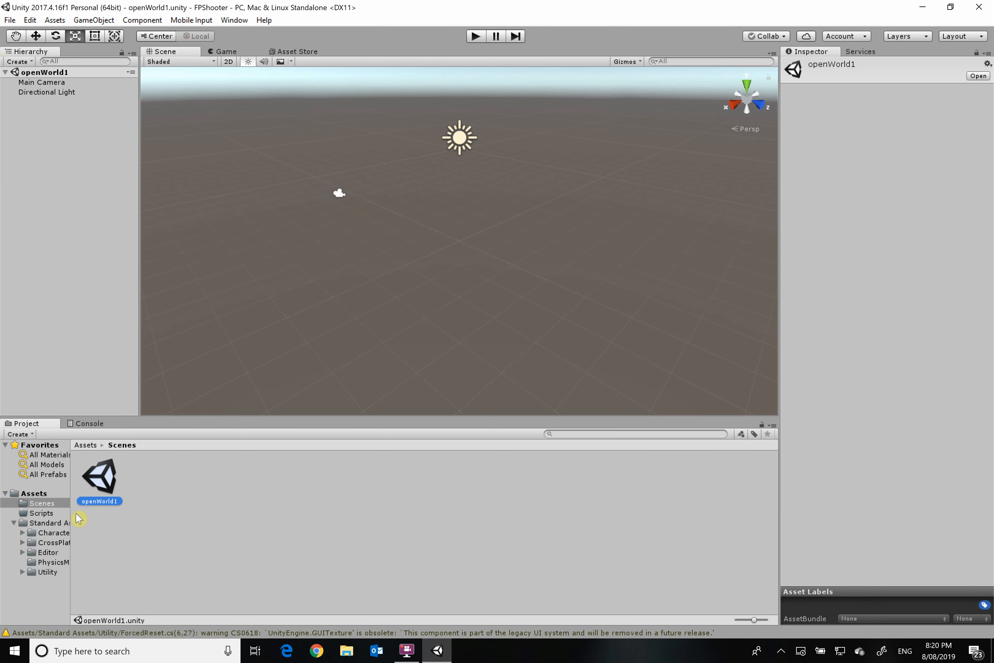
{"action": "left_click", "coordinate": [87, 444]}
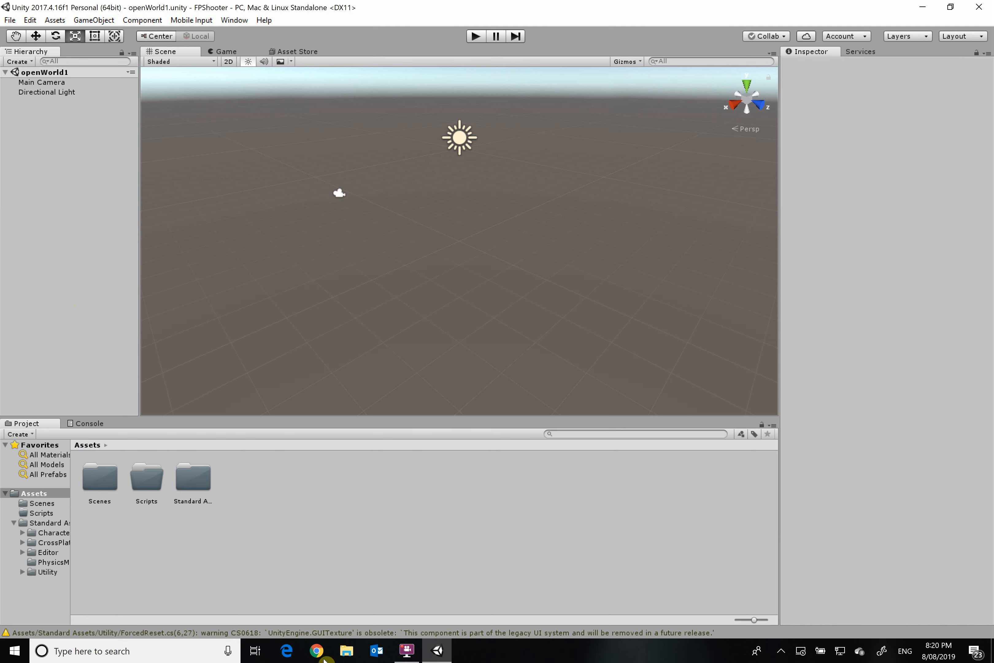
{"action": "left_click", "coordinate": [406, 649]}
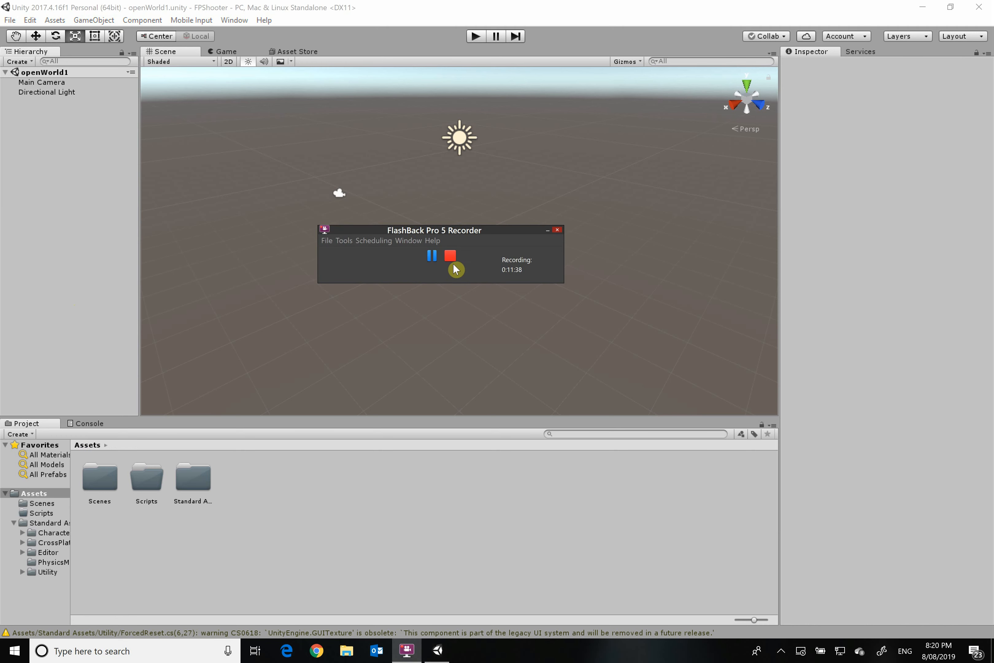